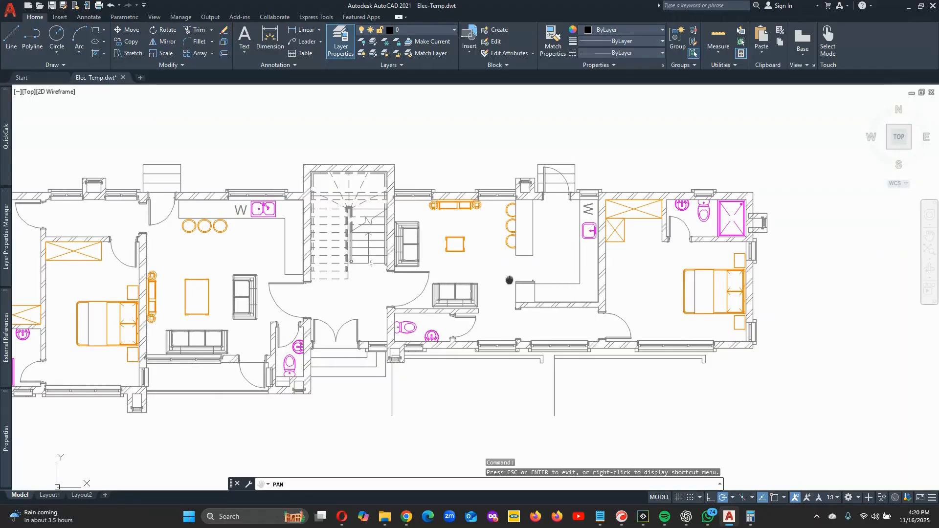
- Examine the apartment floor plan, covering the rooms of both flats and the central staircase
drag(509, 280, 606, 274)
scroll(567, 273, down, 2)
scroll(567, 277, up, 2)
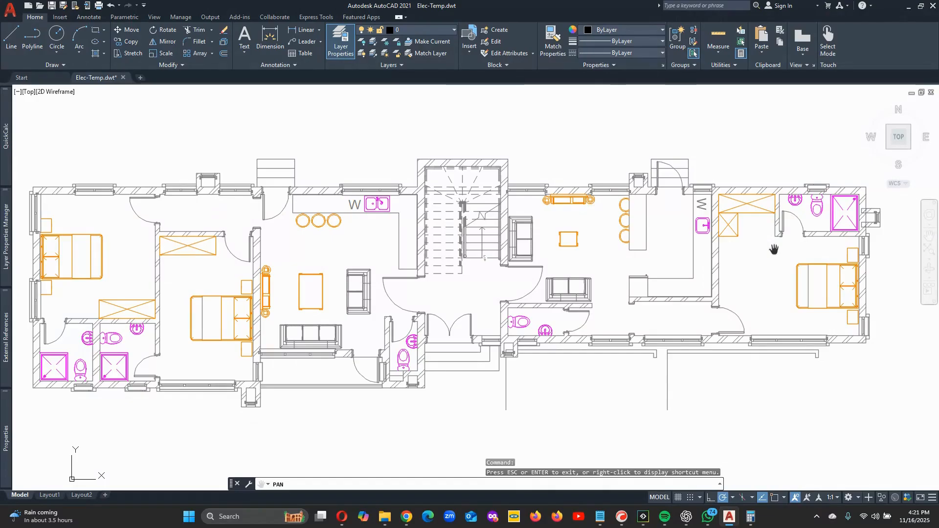
drag(774, 251, 596, 262)
scroll(607, 265, up, 2)
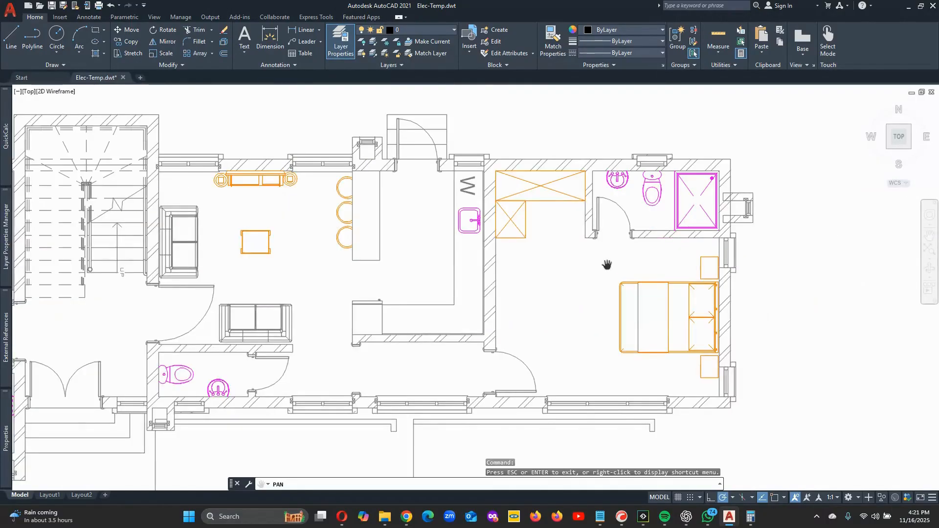
scroll(625, 247, down, 2)
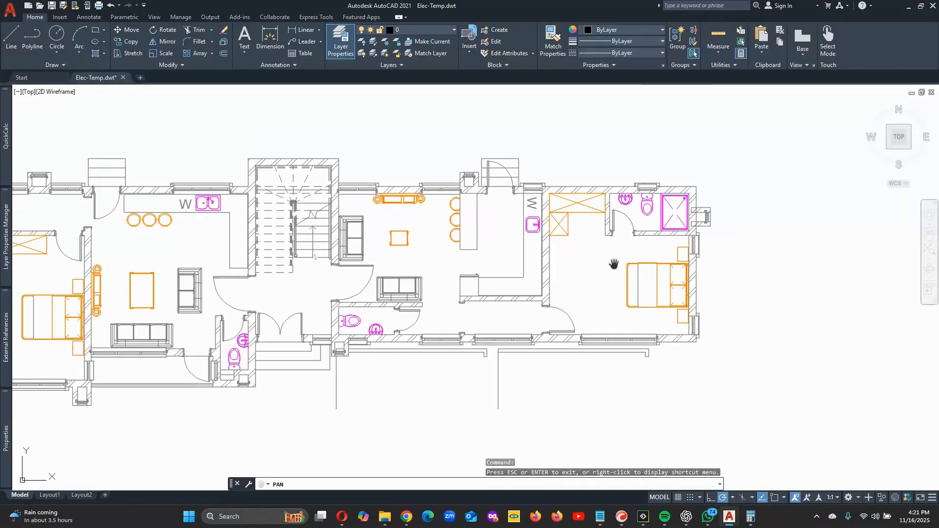
drag(614, 264, 588, 248)
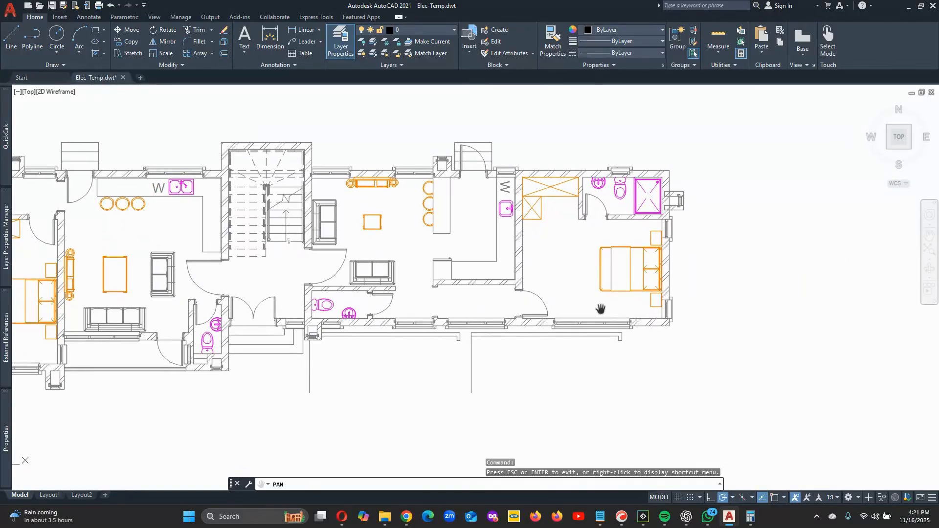
right_click(571, 263)
click(582, 270)
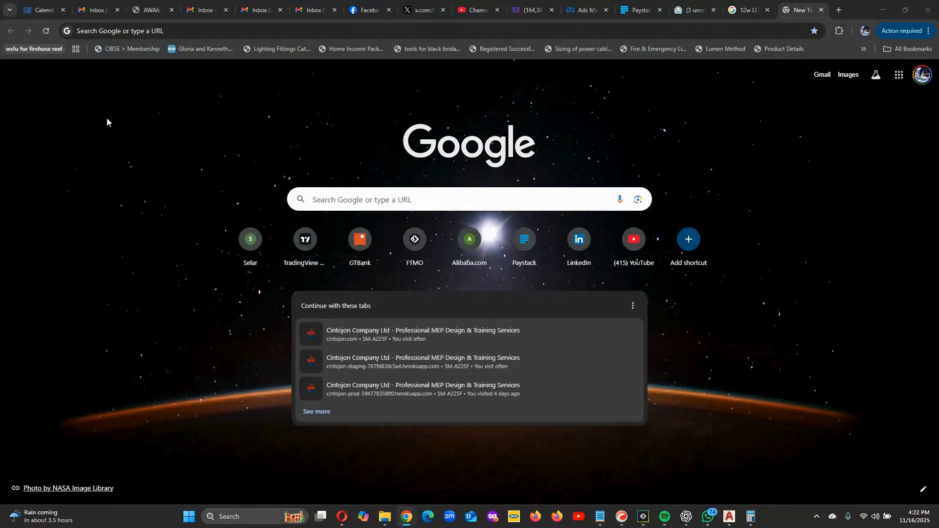
- Switch to Chrome, open cintojon.com and sign in with the saved account credentials
click(205, 31)
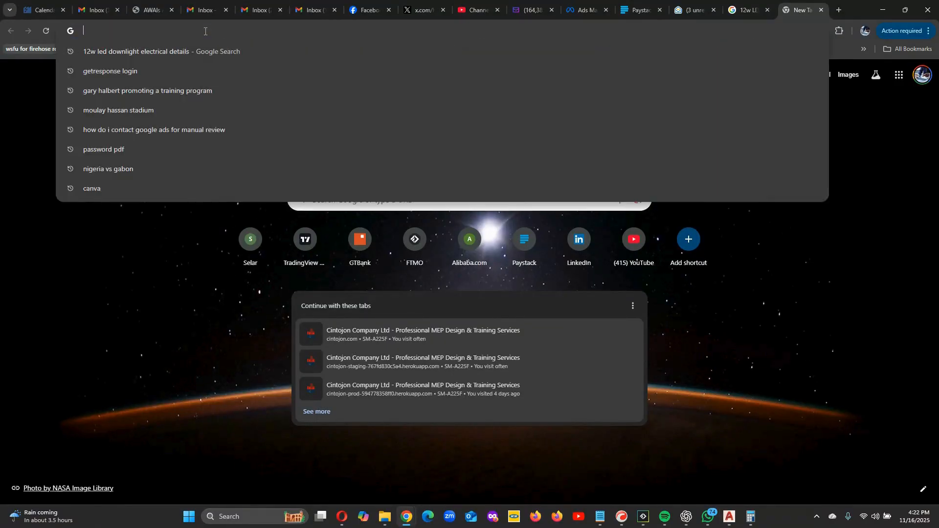
text(cin)
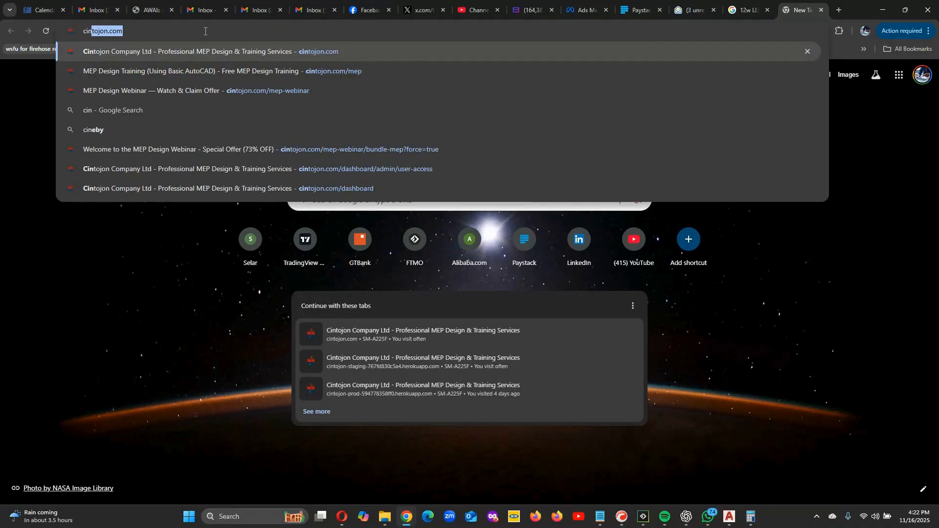
key(Return)
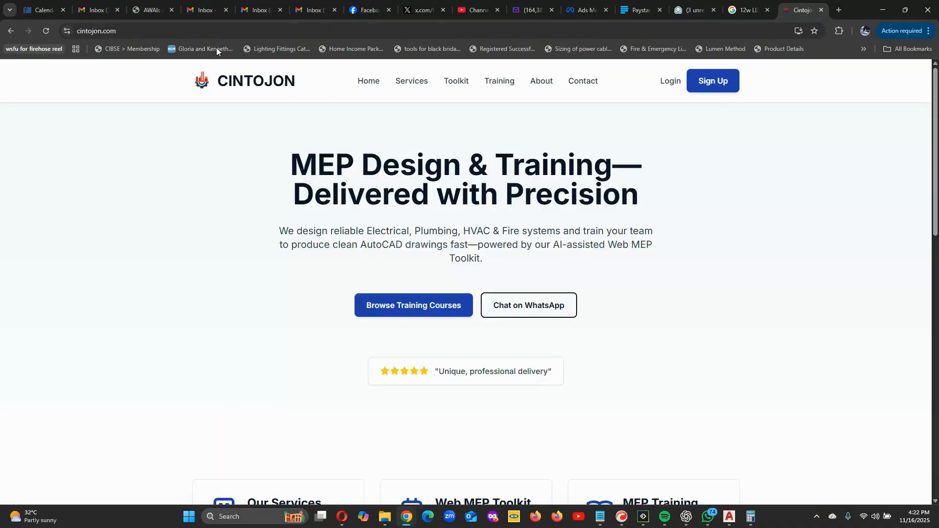
click(670, 81)
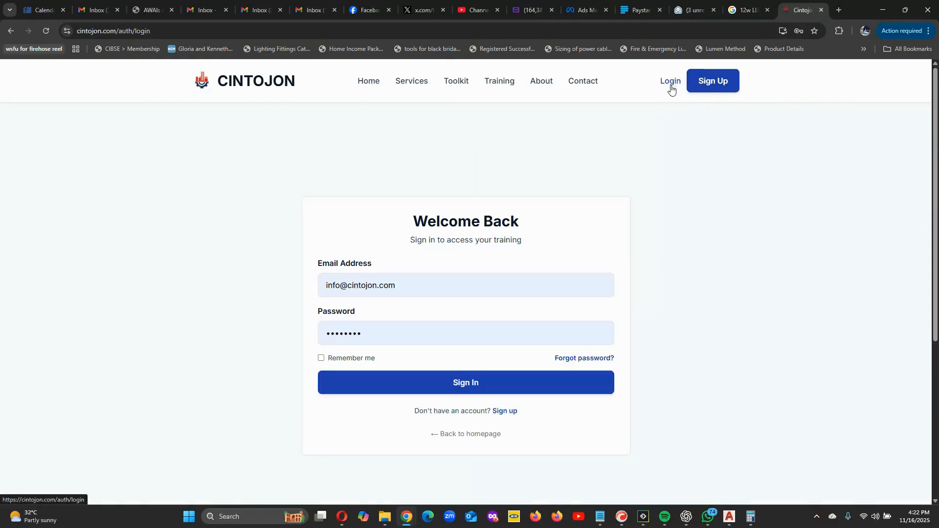
click(475, 386)
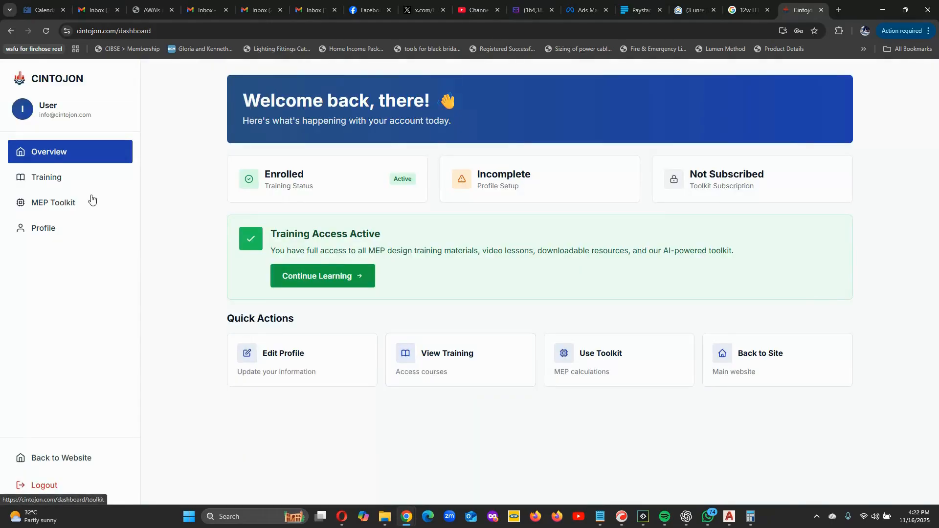
- Review the training courses, checking both the enrolled and the available ones
click(65, 179)
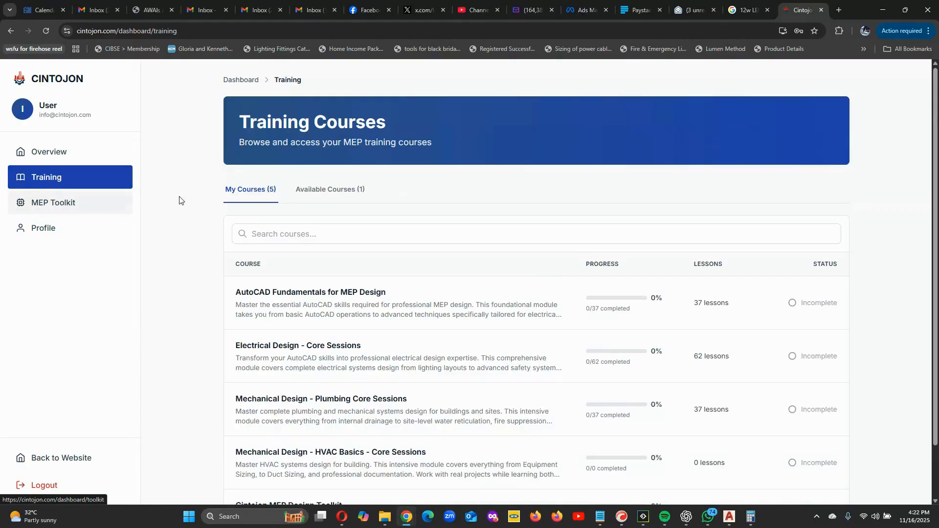
scroll(289, 201, down, 2)
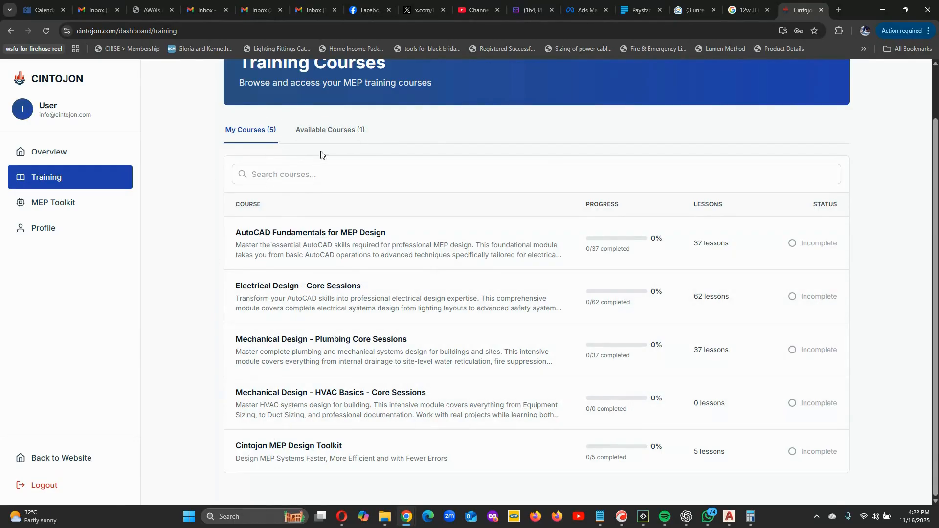
click(329, 130)
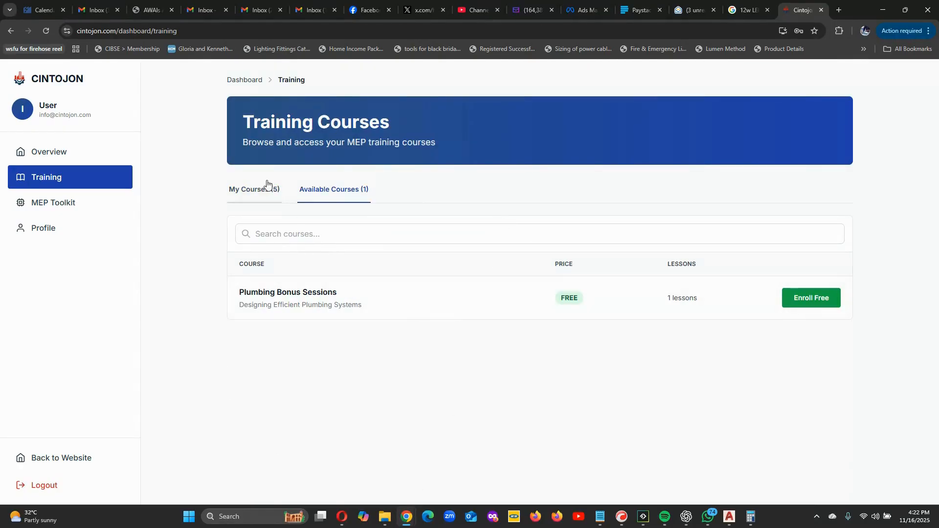
click(247, 189)
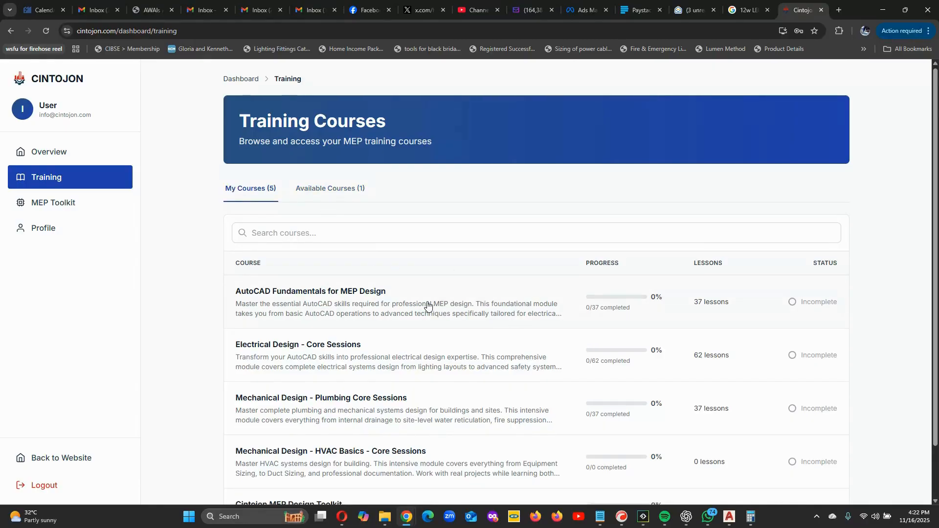
scroll(431, 294, down, 1)
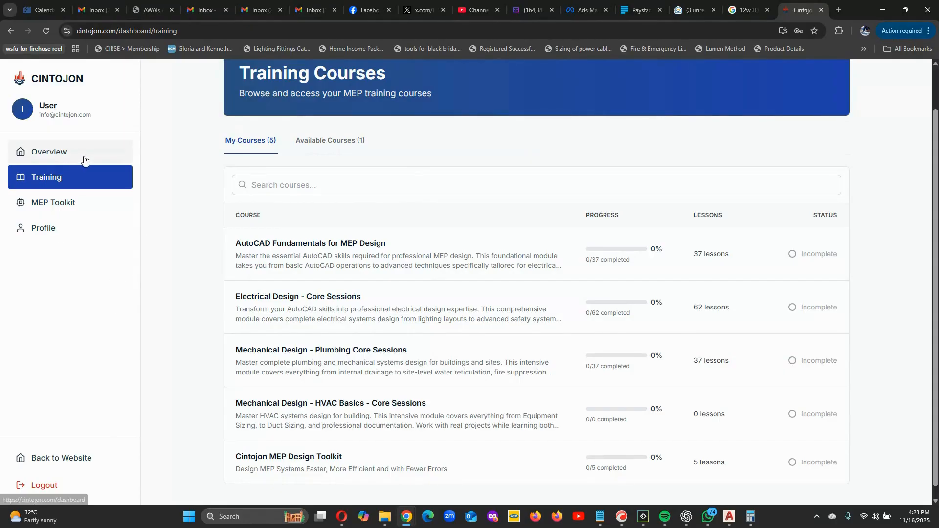
- Open the Electrical Design Toolkit among the MEP calculation tools
click(61, 210)
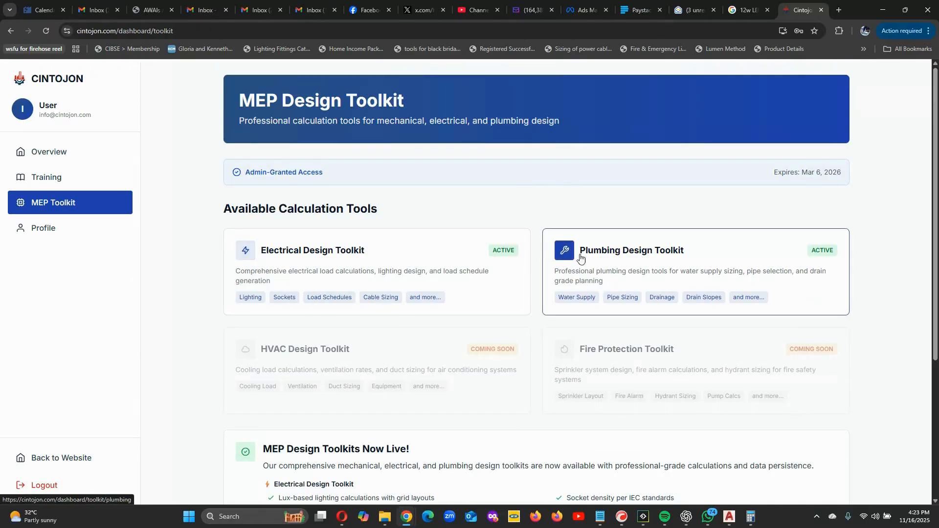
click(405, 251)
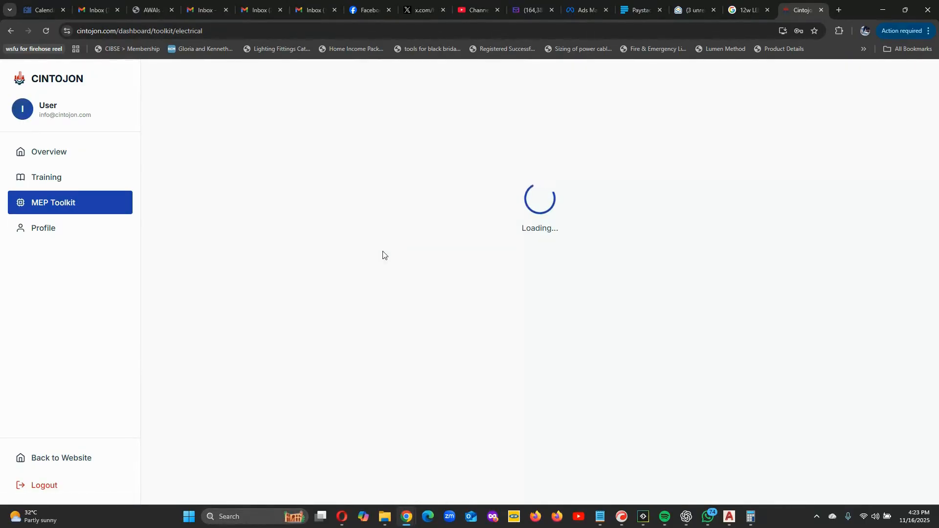
click(11, 31)
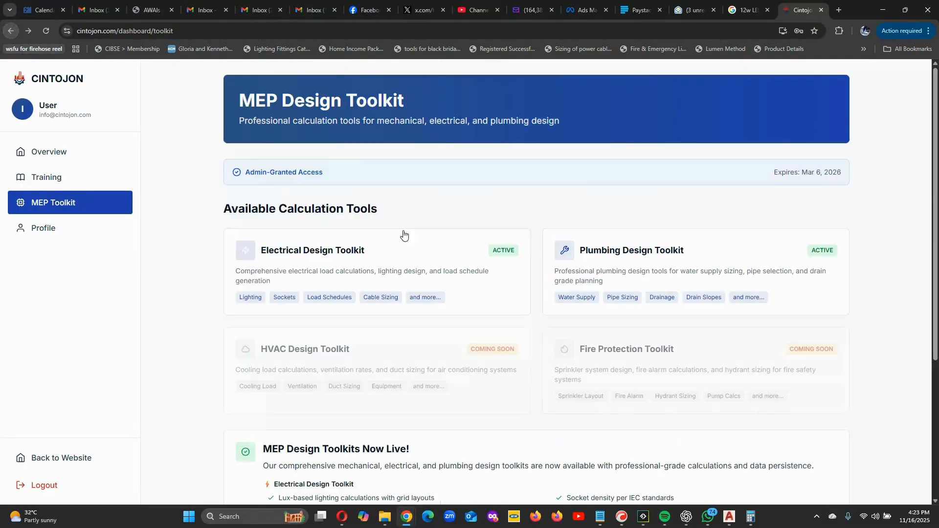
click(323, 258)
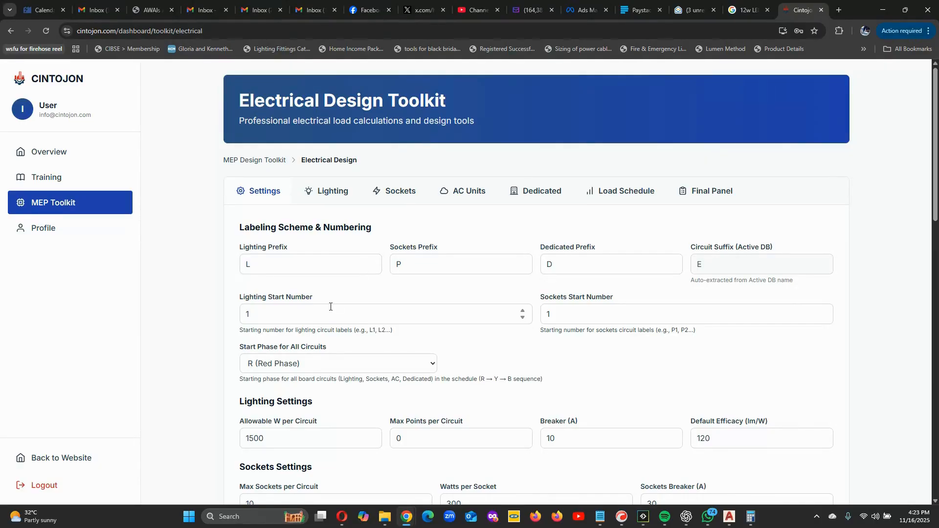
- Set the dedicated circuit prefix to H in the labeling scheme
scroll(340, 307, down, 5)
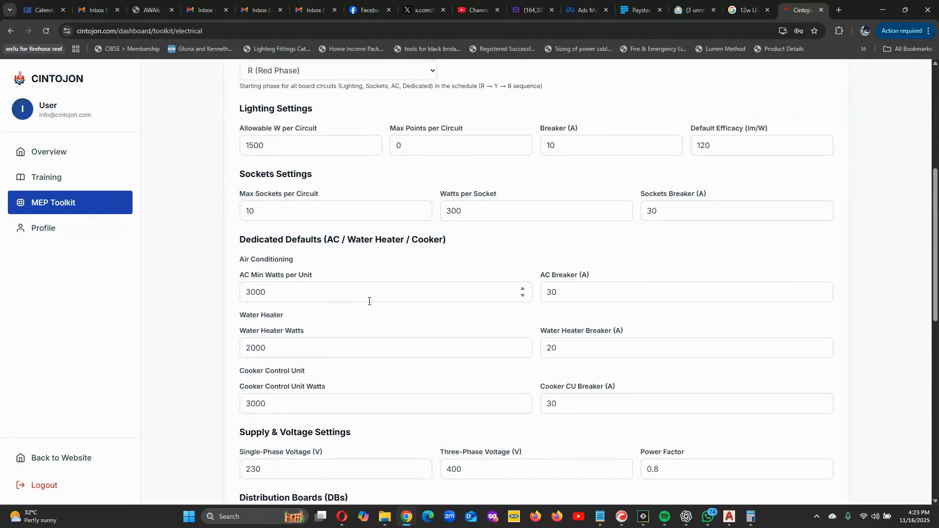
scroll(369, 300, up, 6)
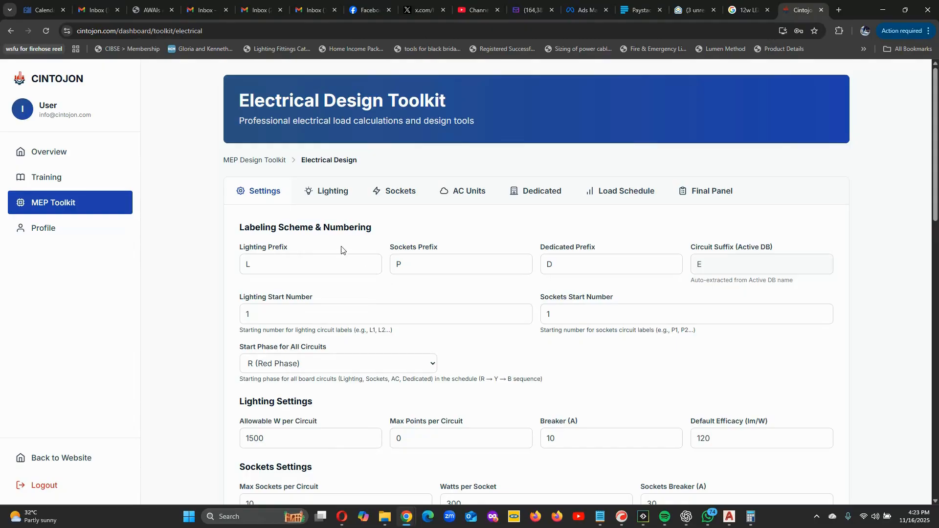
scroll(323, 261, down, 1)
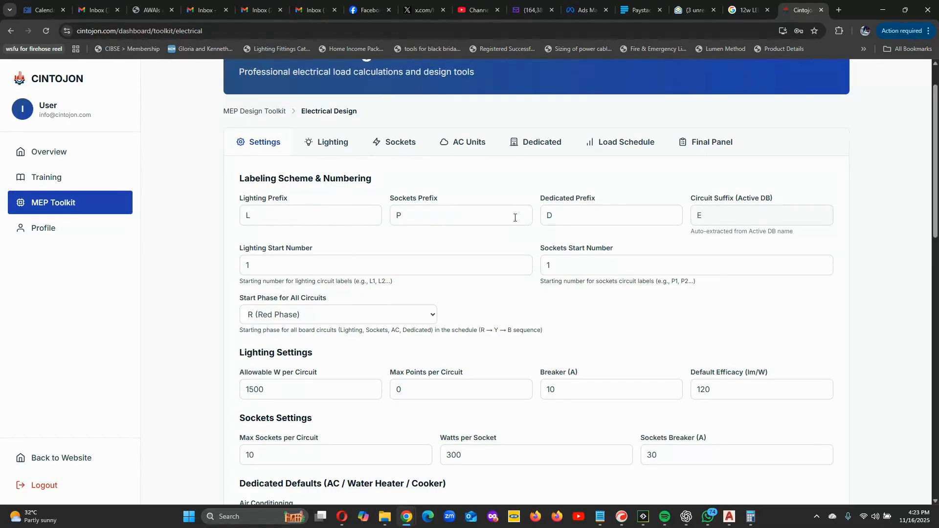
drag(567, 213, 540, 215)
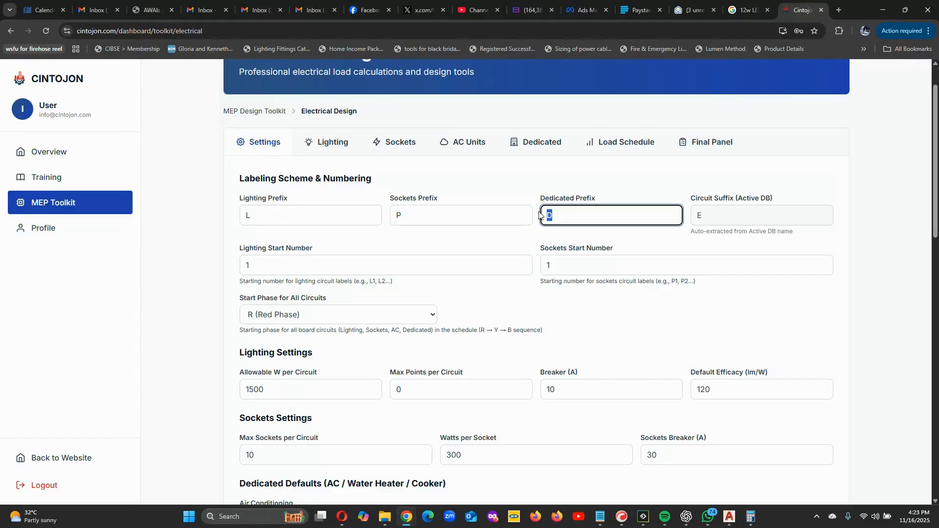
text(H)
- Review the remaining electrical settings, including supply voltages, distribution boards, the boards offered for deletion and the data management options
scroll(528, 342, down, 13)
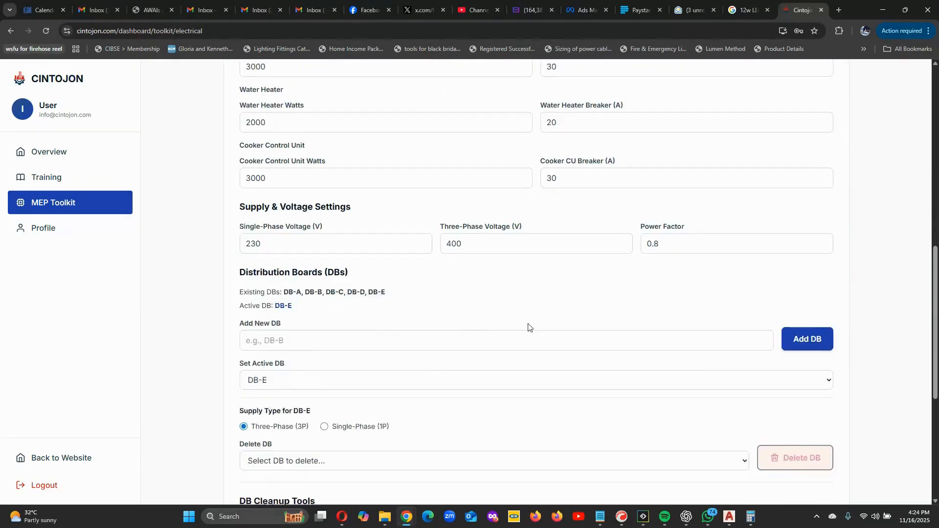
scroll(528, 327, down, 3)
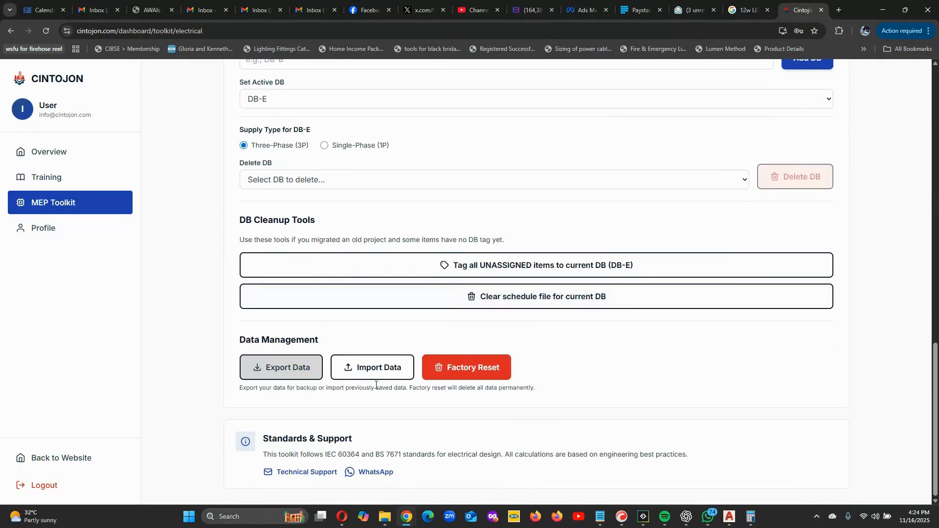
scroll(494, 285, up, 7)
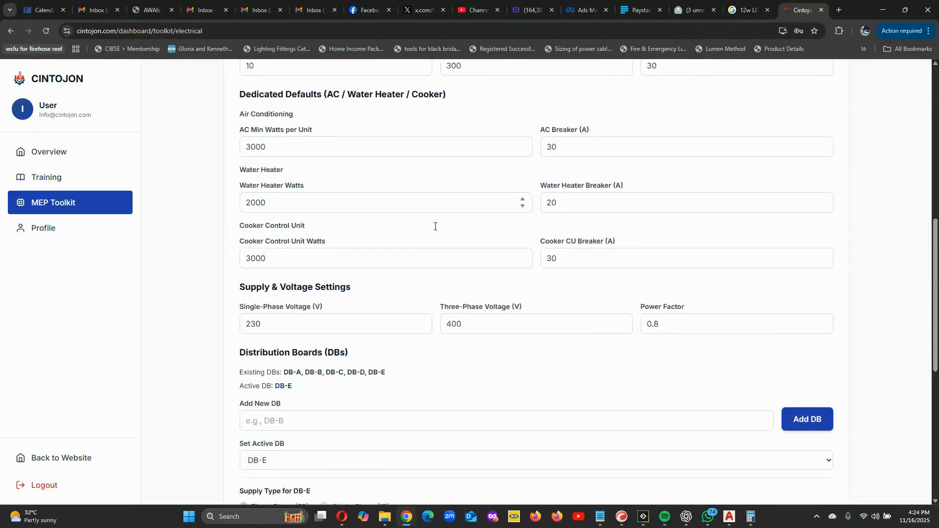
scroll(448, 355, down, 4)
scroll(449, 355, down, 3)
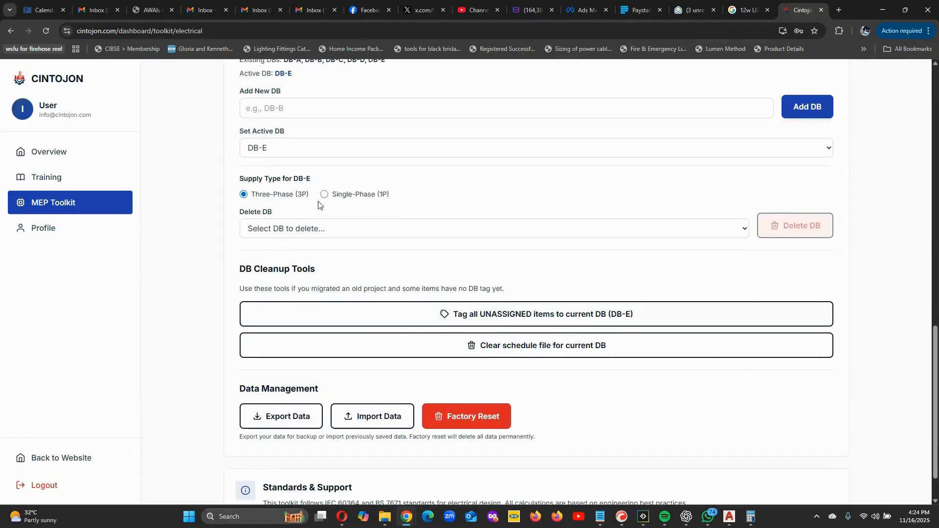
click(745, 232)
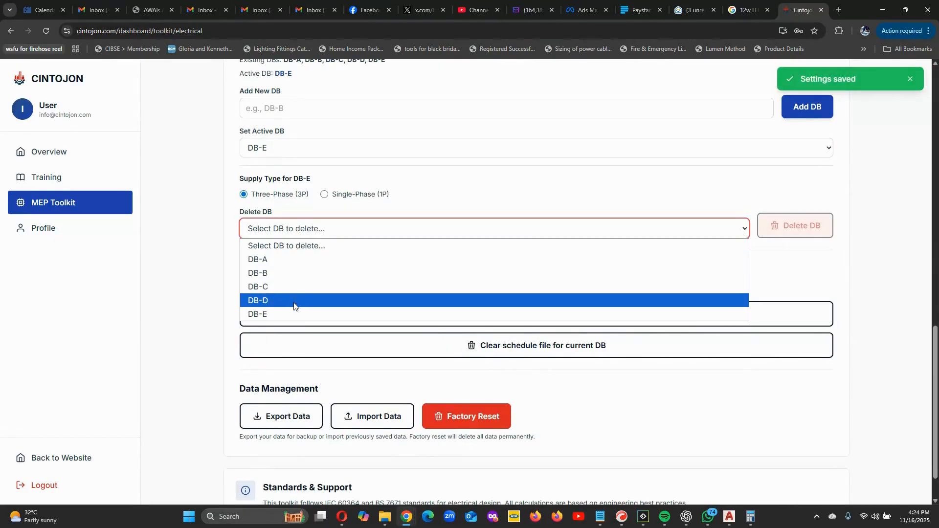
click(196, 263)
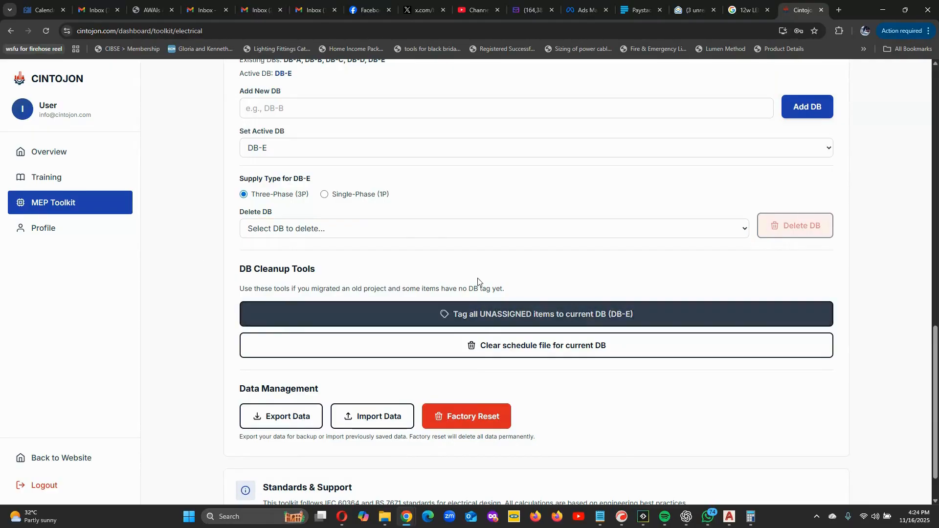
scroll(461, 304, up, 12)
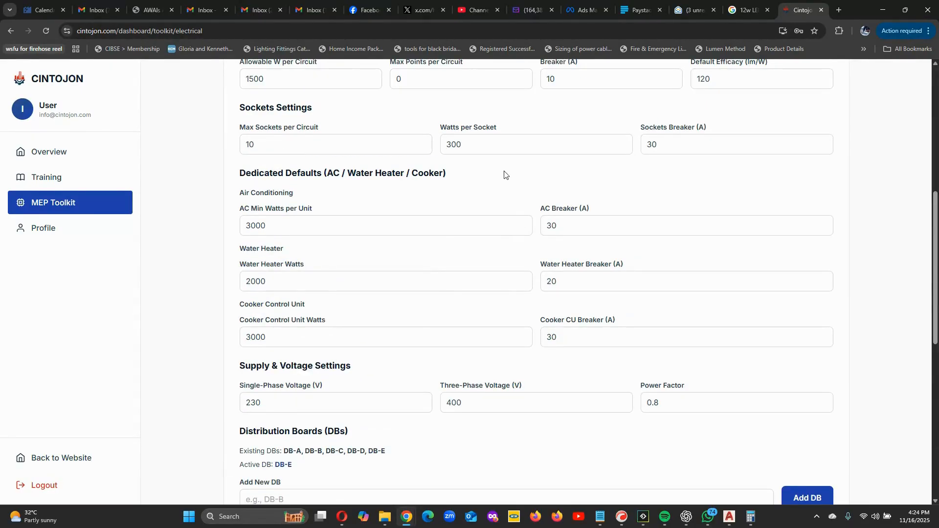
scroll(491, 191, down, 10)
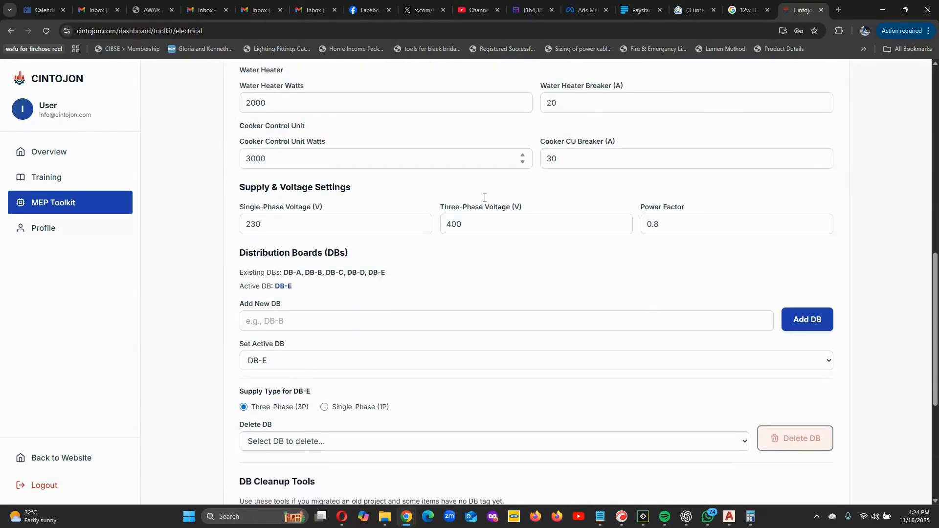
- Export the toolkit data to the Students folder as electrical-toolkit-2025-11-16.json and dismiss the export confirmation
scroll(357, 308, down, 3)
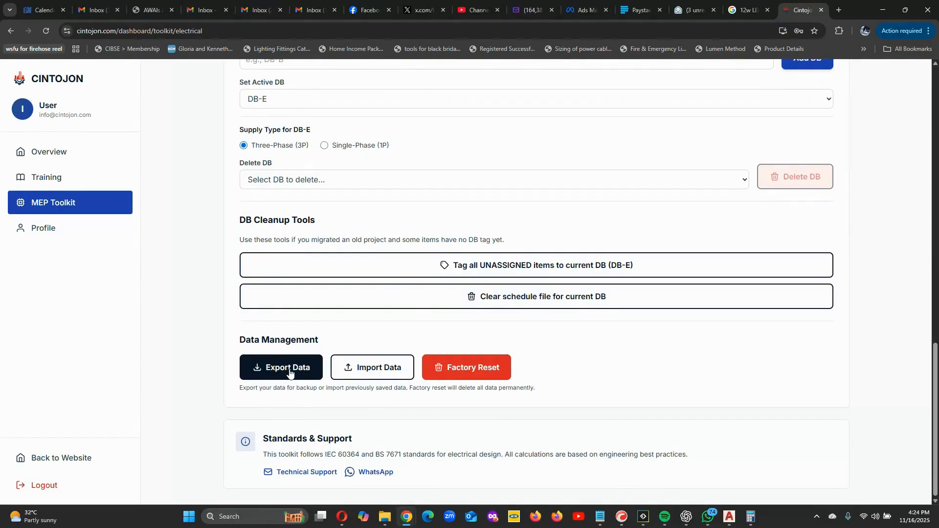
click(290, 367)
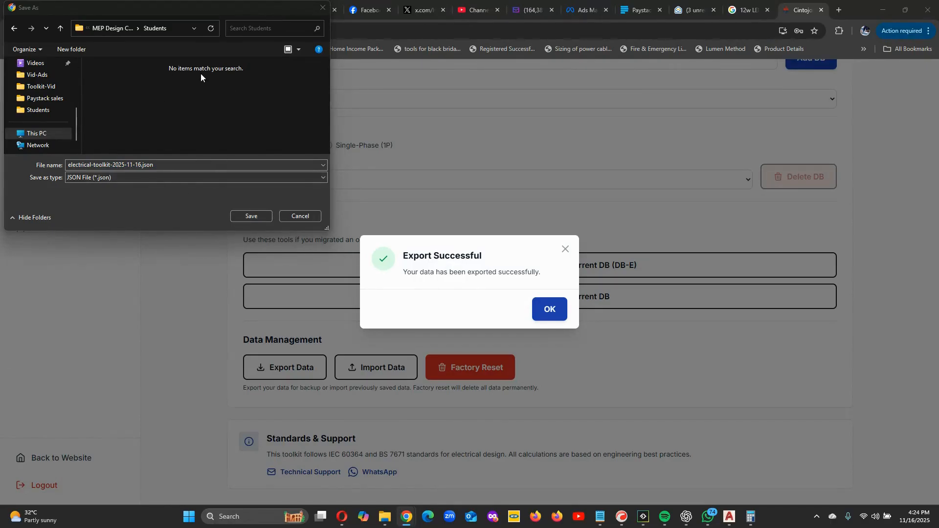
click(252, 217)
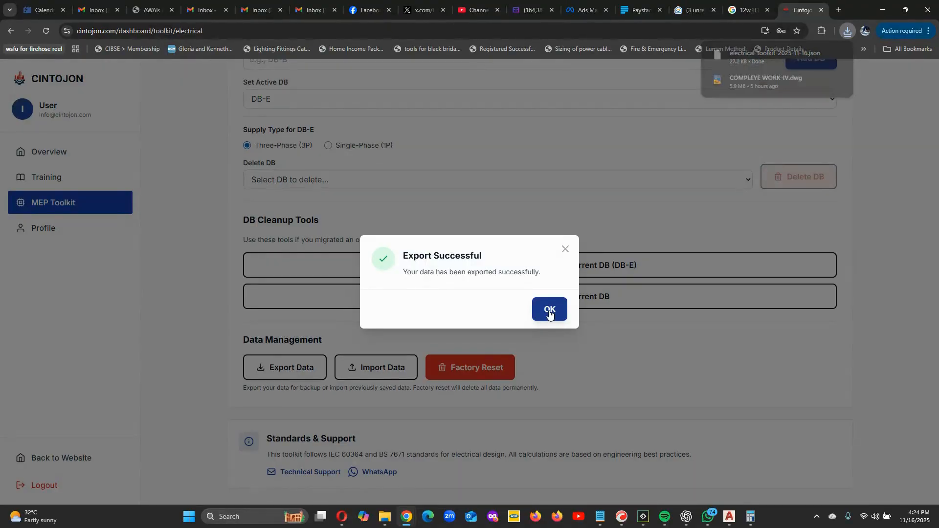
click(549, 313)
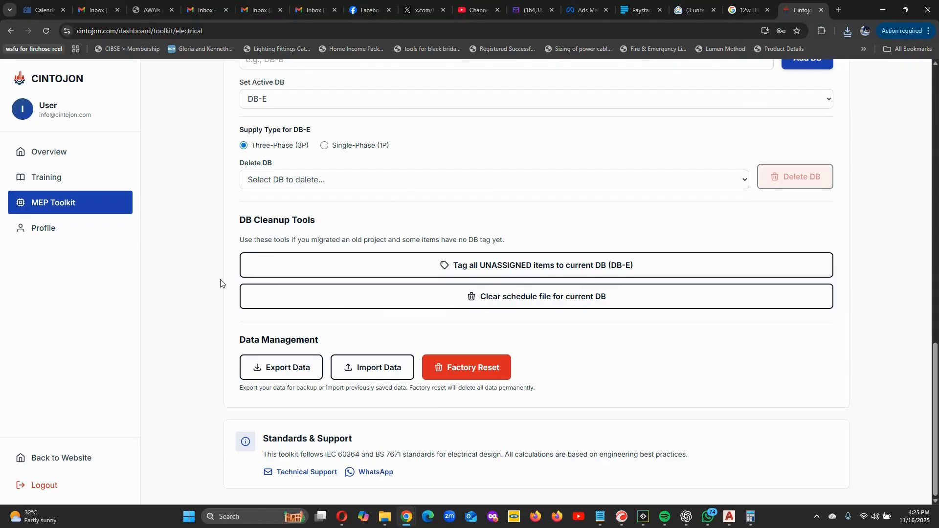
- Locate electrical-toolkit-2025-11-16.json in the Students folder through the data import dialog, and leave without importing it
scroll(300, 293, up, 10)
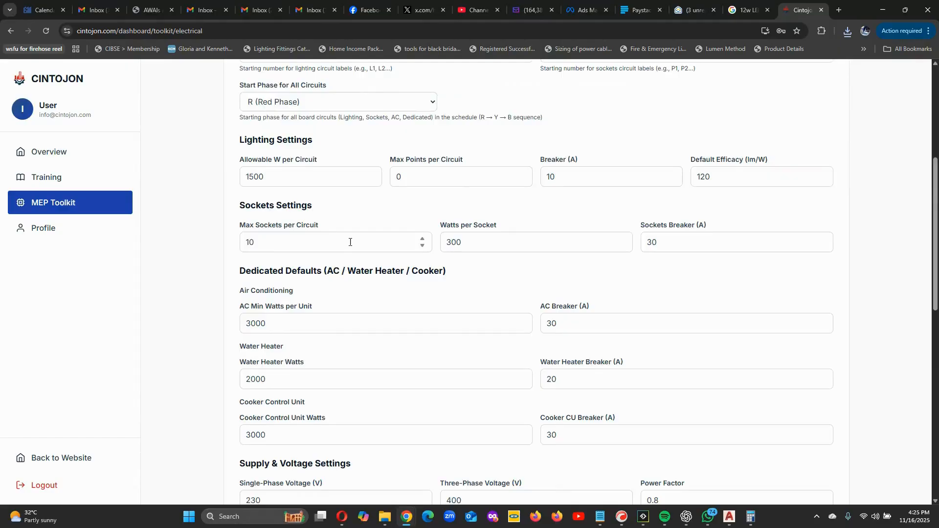
scroll(349, 242, up, 4)
scroll(382, 232, down, 8)
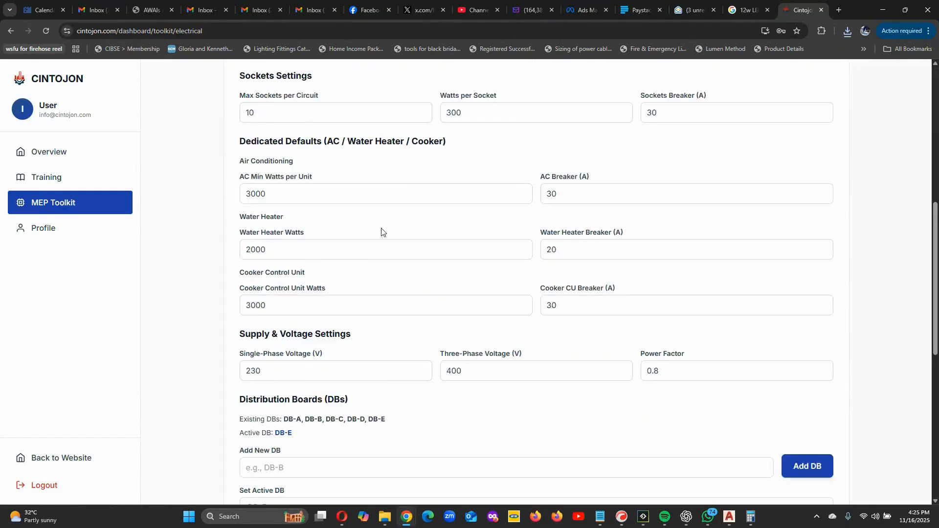
scroll(377, 259, down, 8)
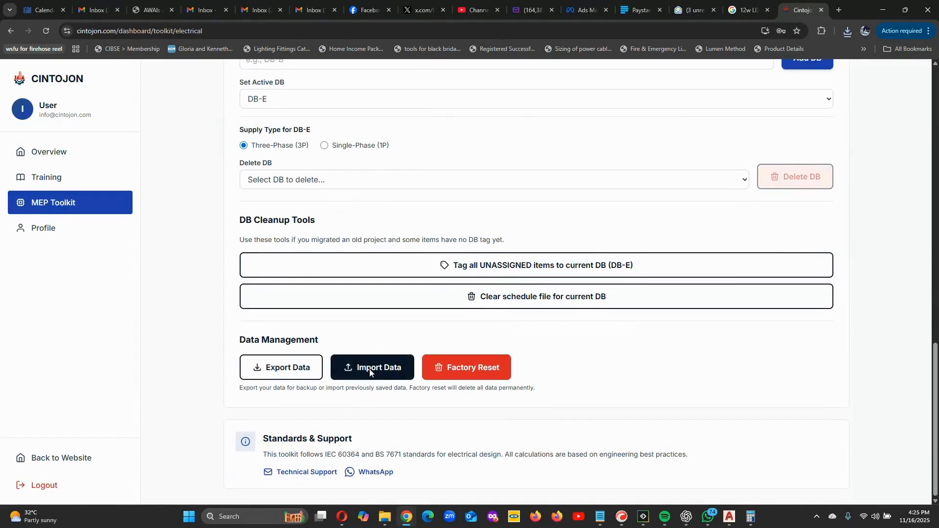
click(369, 373)
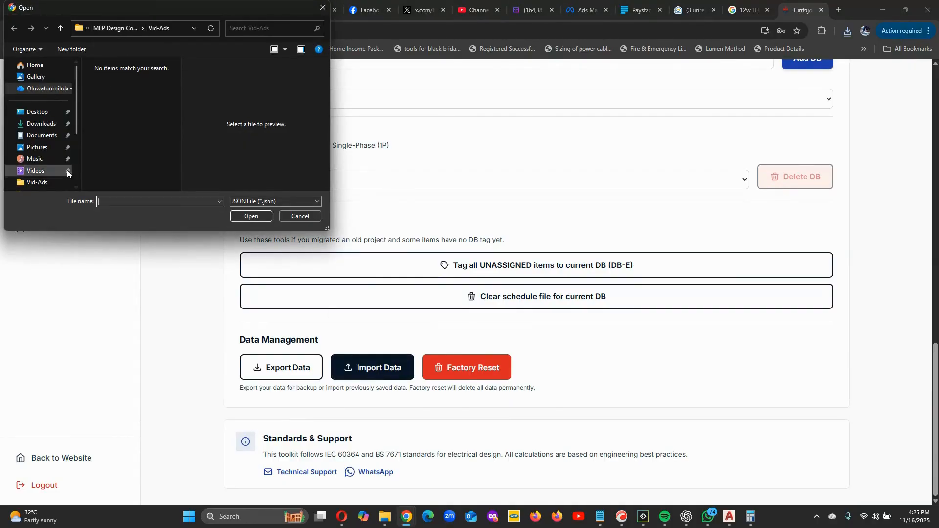
scroll(49, 176, down, 1)
click(40, 186)
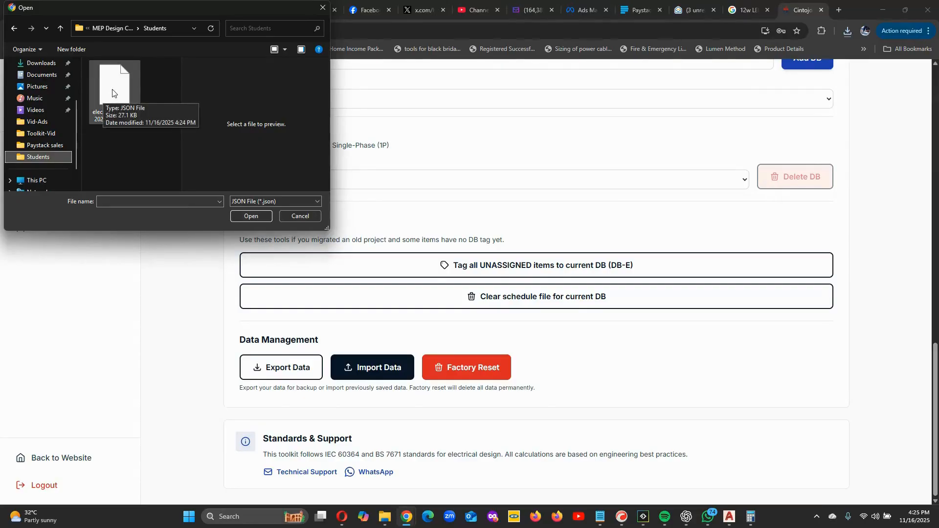
click(117, 112)
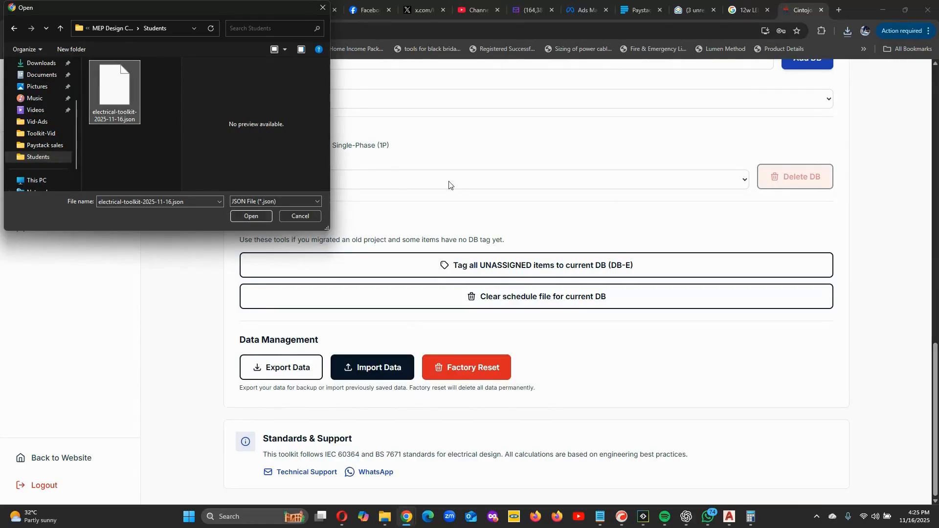
click(300, 216)
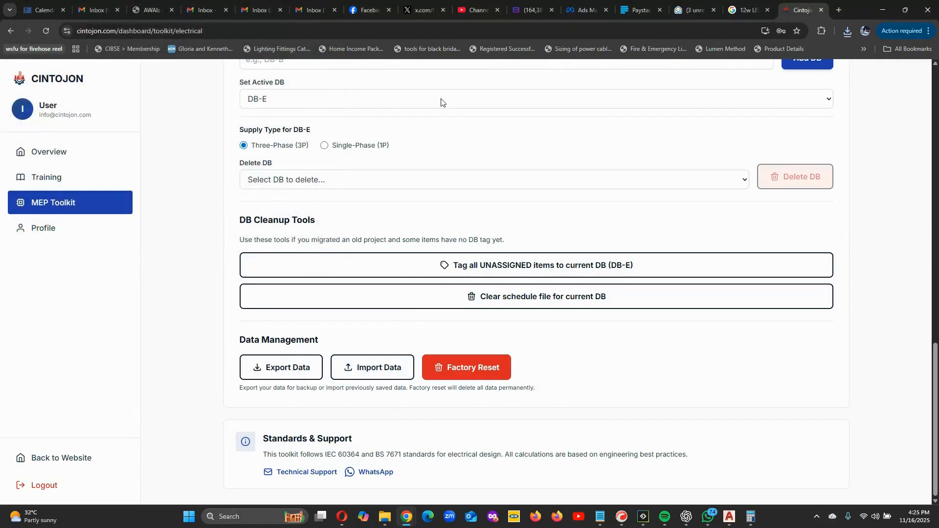
- Look through the electrical settings and the list of distribution boards offered for deletion, without choosing one
scroll(430, 269, up, 10)
scroll(286, 302, up, 3)
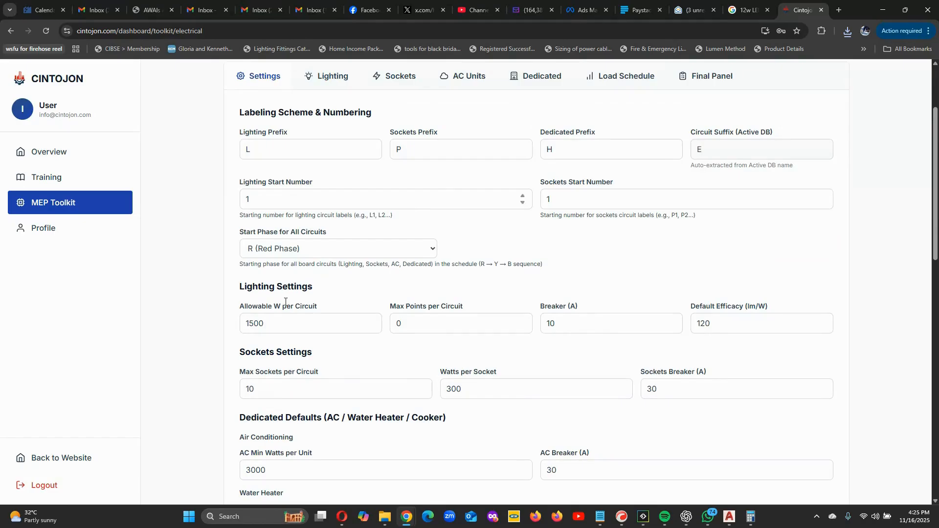
scroll(430, 314, down, 15)
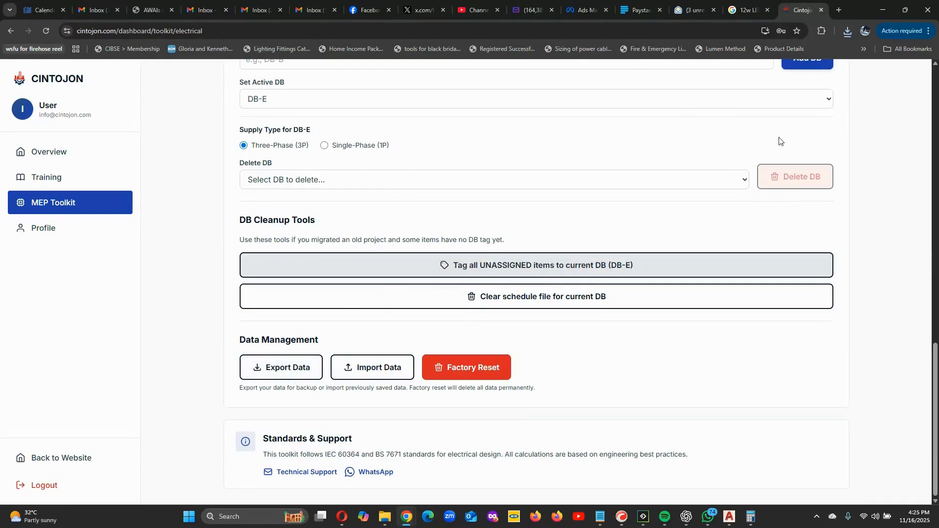
click(742, 179)
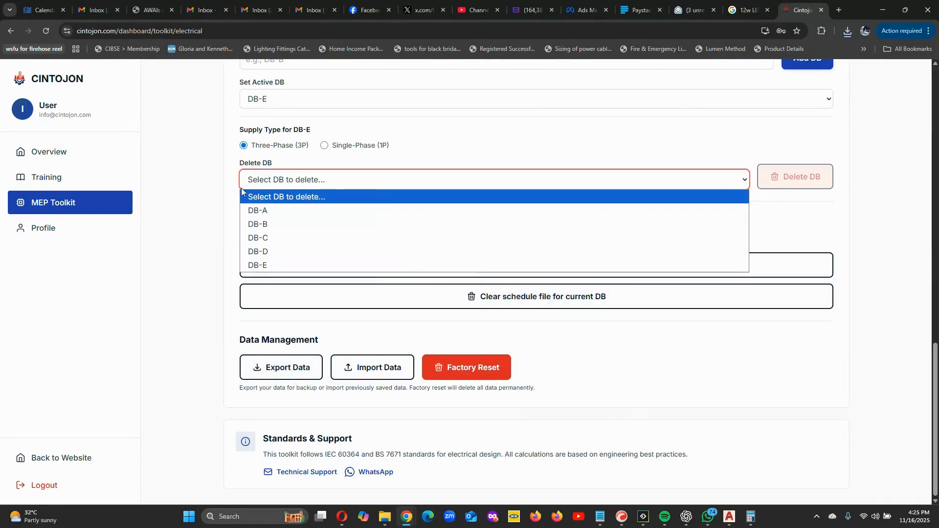
click(207, 181)
scroll(207, 181, up, 8)
scroll(513, 219, up, 10)
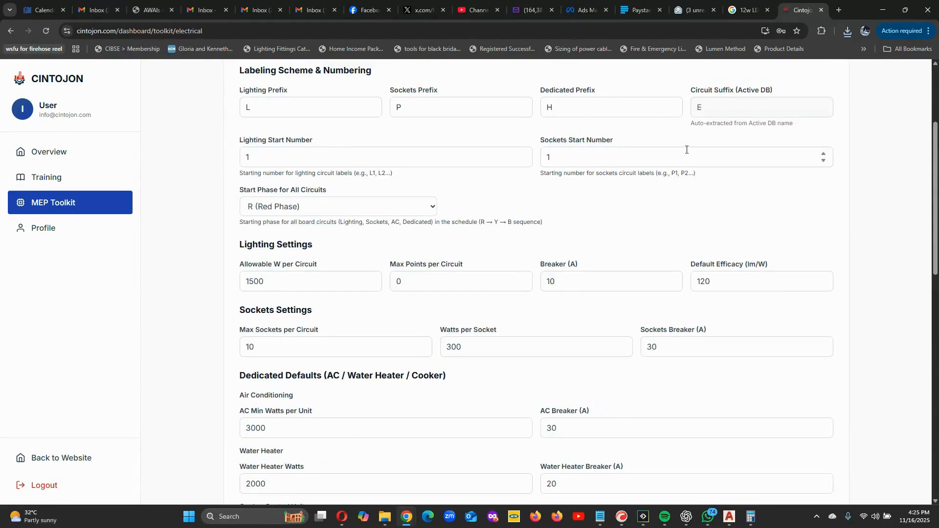
- Examine the load schedule of DB-E, including its circuit rows, phase assignments and circuit summary
click(628, 191)
scroll(468, 304, down, 7)
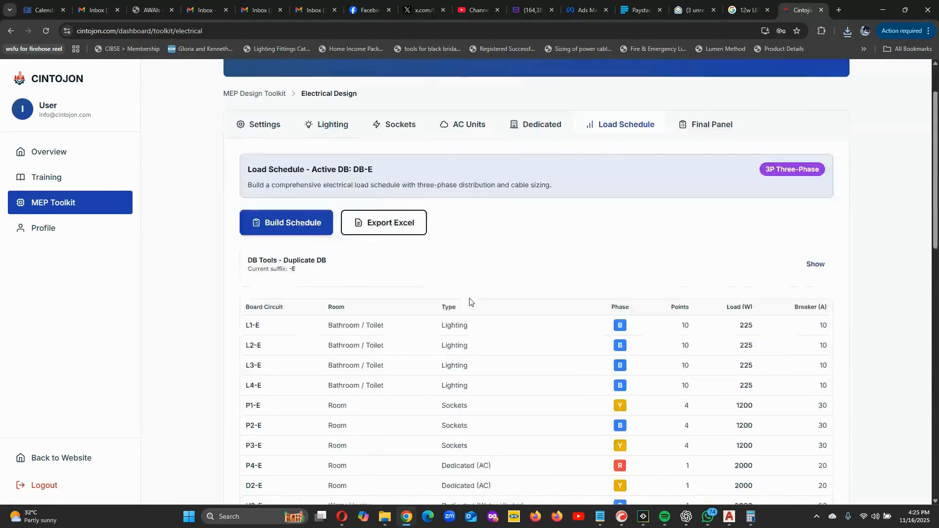
scroll(459, 273, up, 4)
scroll(489, 262, down, 3)
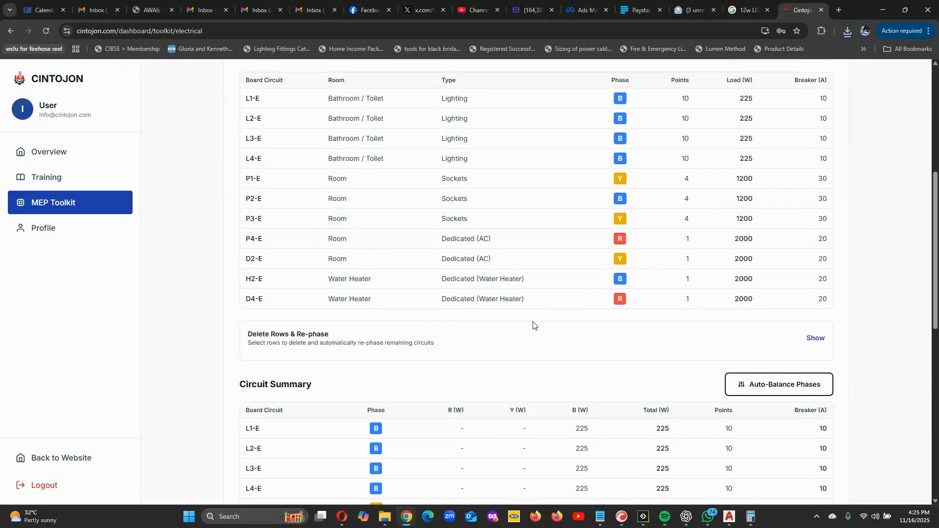
scroll(522, 353, down, 4)
scroll(535, 331, up, 9)
scroll(541, 330, down, 8)
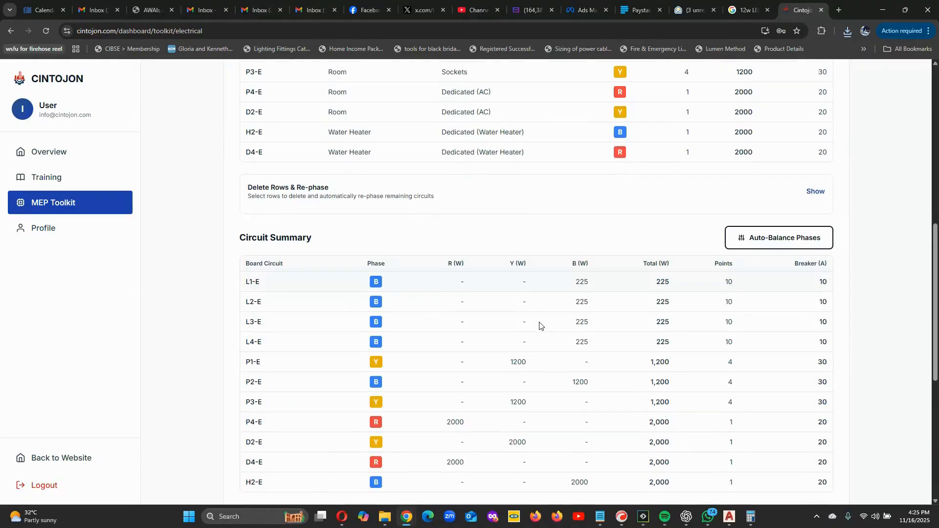
scroll(540, 325, down, 3)
scroll(537, 338, up, 12)
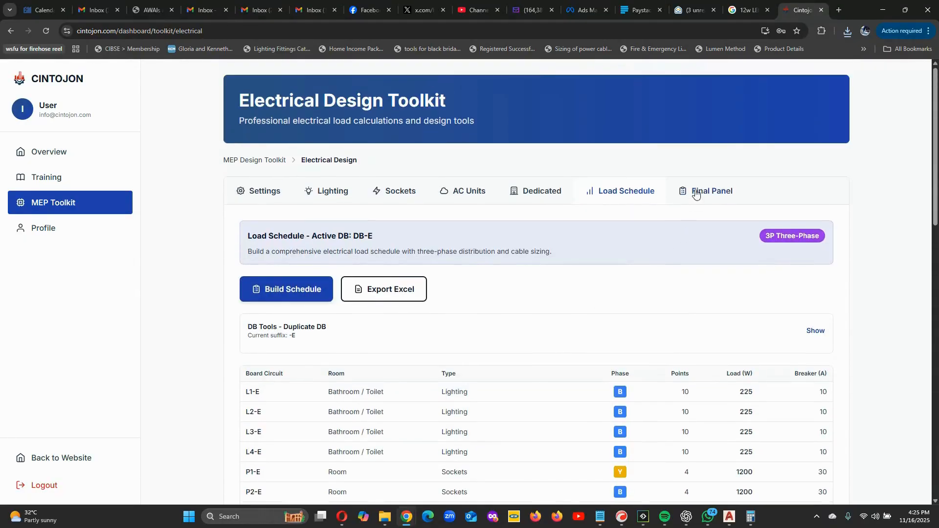
- Examine the final panel's demand factor, project grand totals and the load breakdown of each distribution board
click(696, 192)
scroll(280, 304, down, 3)
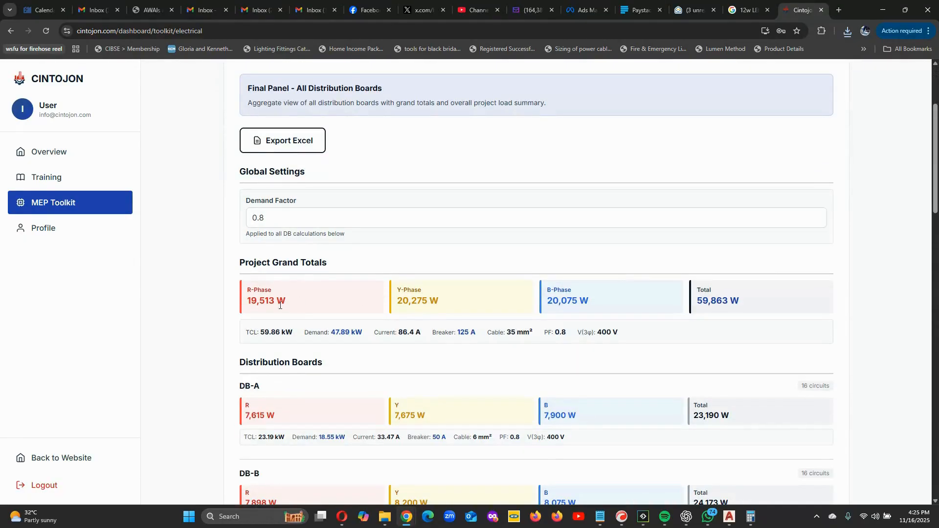
scroll(280, 305, down, 2)
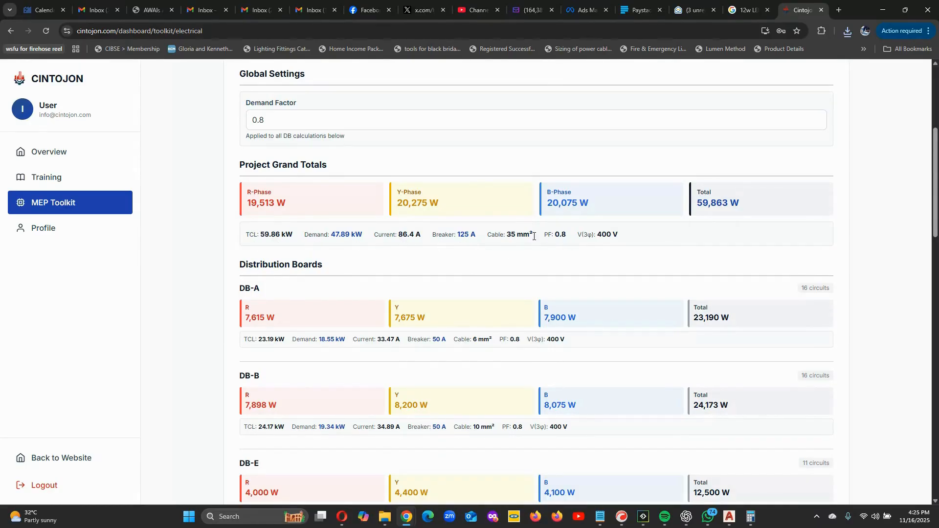
scroll(493, 265, down, 3)
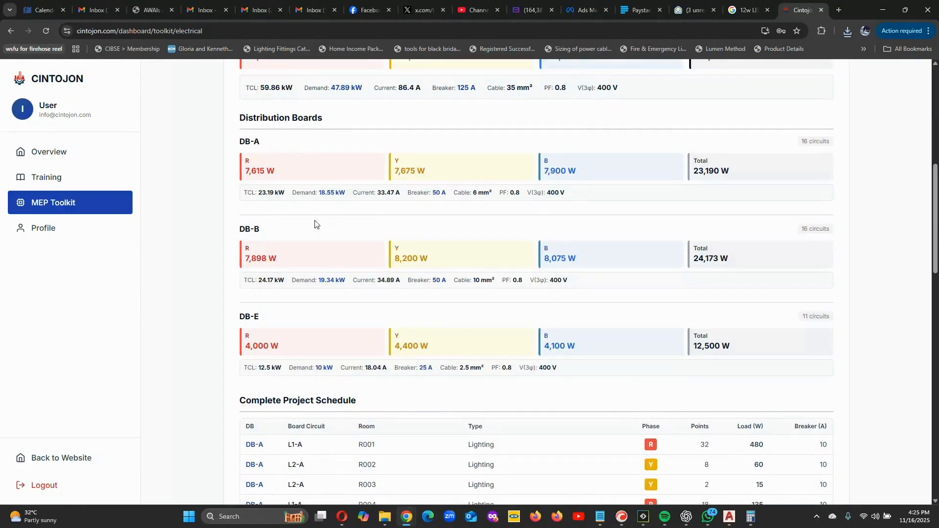
scroll(367, 336, up, 8)
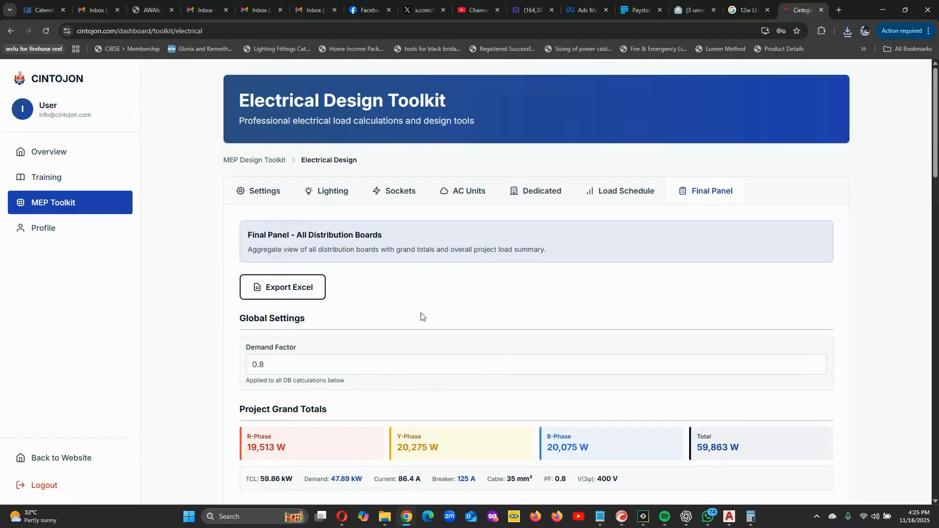
- Return to the toolkit settings and check the distribution board, cleanup and data management sections
click(268, 192)
scroll(432, 336, down, 5)
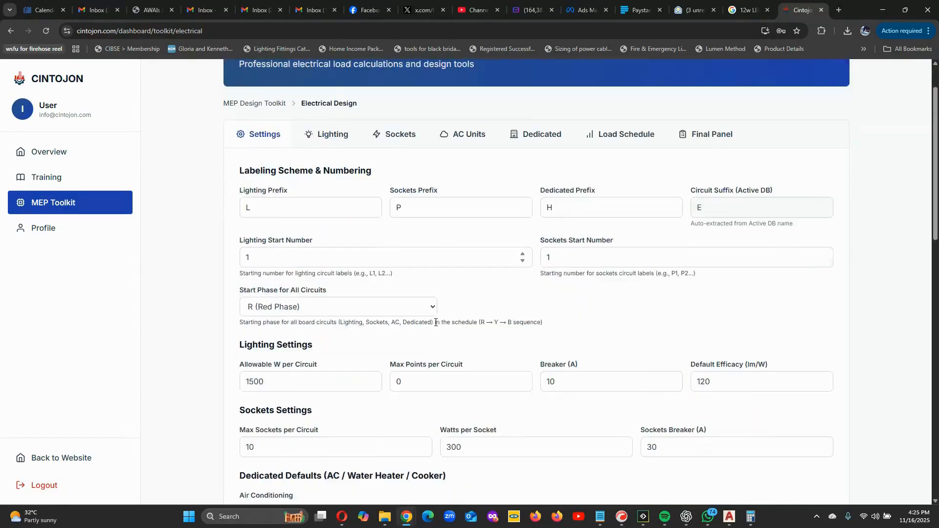
scroll(432, 336, down, 5)
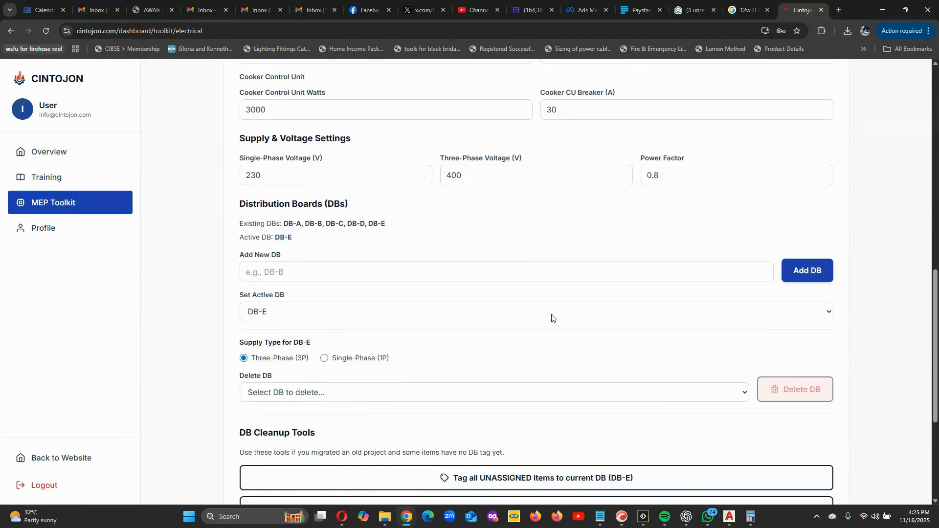
scroll(304, 281, down, 4)
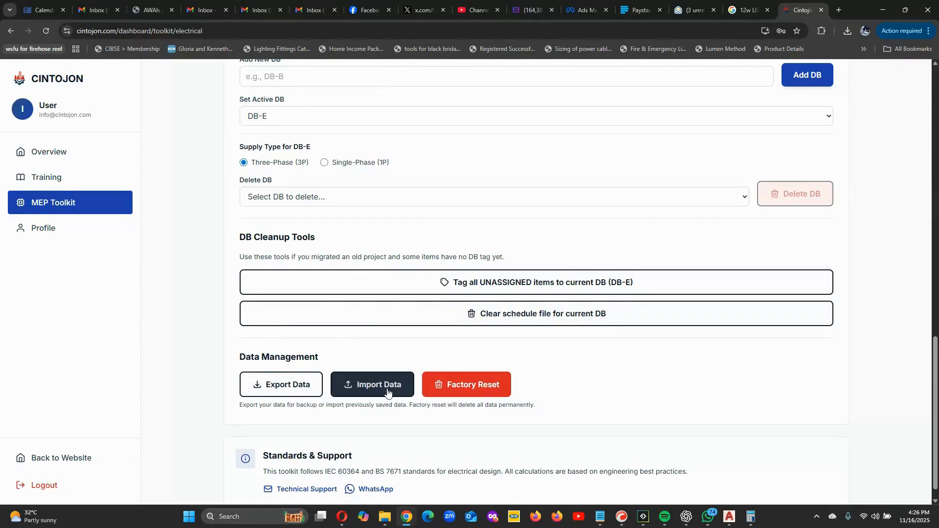
scroll(361, 323, up, 15)
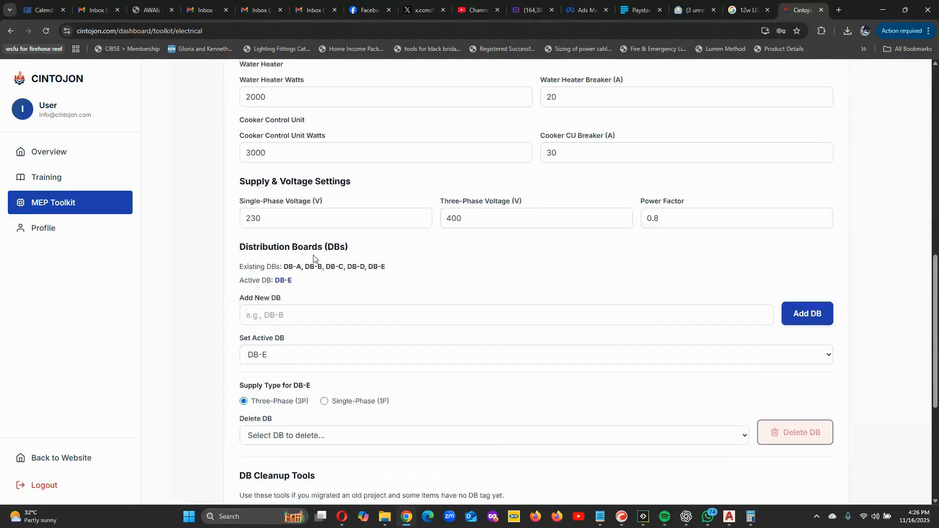
- Examine the lighting and sockets calculators for DB-E, including their room inputs and saved rooms
click(333, 142)
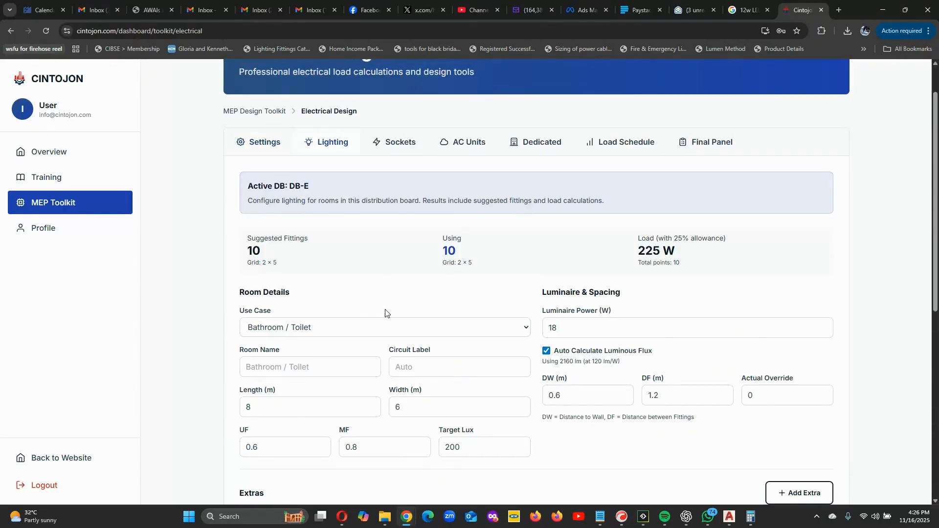
scroll(385, 311, down, 7)
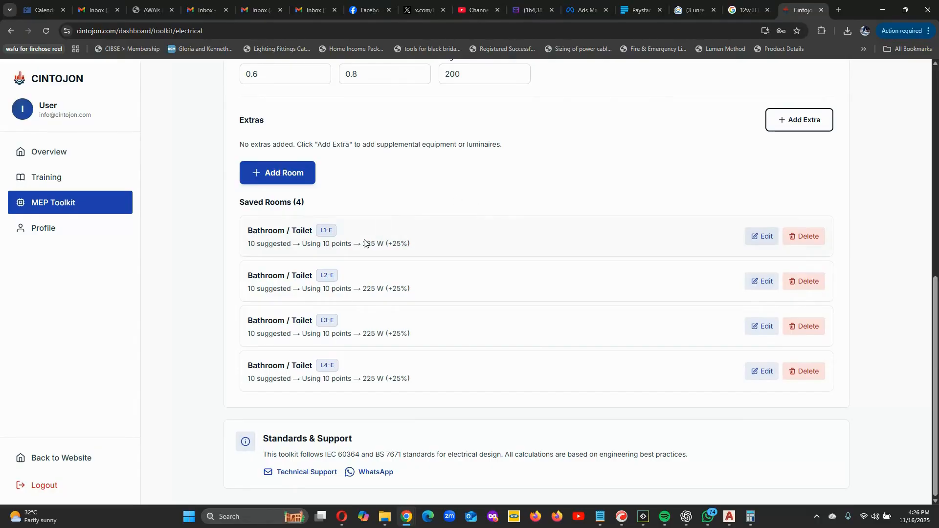
scroll(421, 320, up, 8)
click(410, 191)
scroll(430, 313, down, 5)
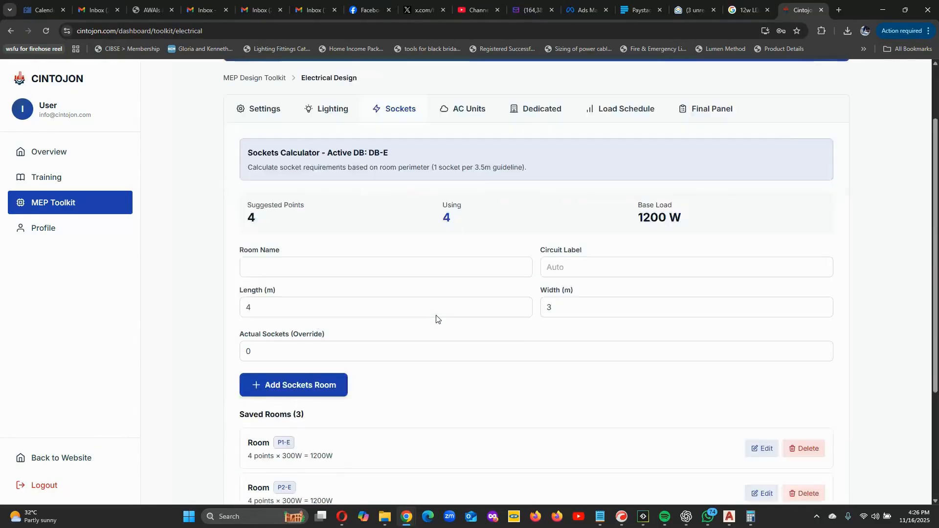
scroll(424, 323, up, 1)
scroll(424, 294, up, 5)
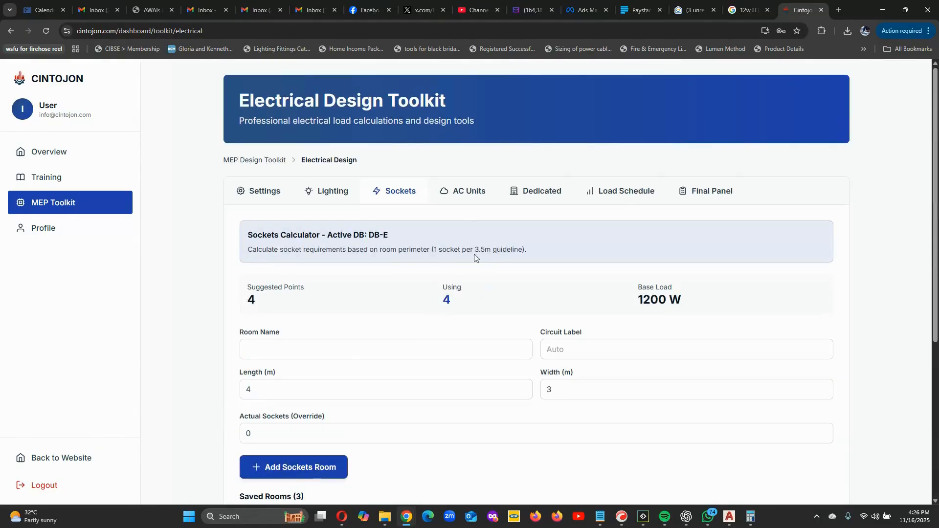
- Examine the AC units calculator and the dedicated circuits entries for DB-E
click(465, 191)
scroll(451, 391, down, 5)
scroll(465, 293, up, 5)
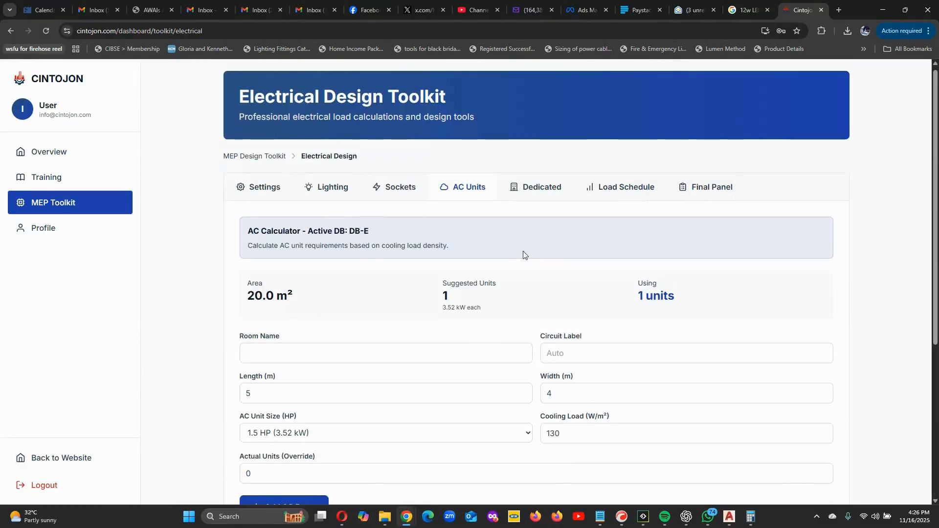
click(545, 191)
scroll(465, 342, down, 5)
scroll(386, 372, up, 3)
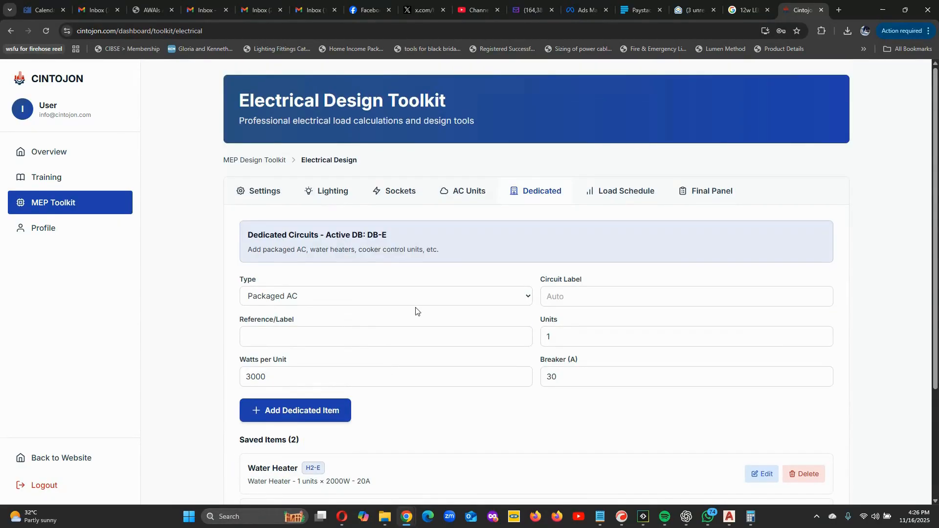
- Reopen the toolkit settings and review them from the labeling scheme through the dedicated defaults to the data management options
click(256, 192)
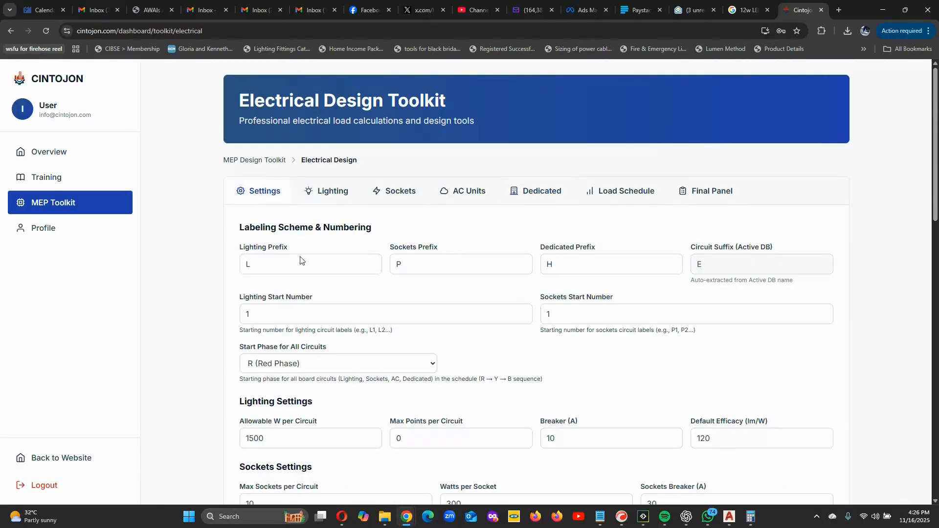
scroll(398, 309, down, 5)
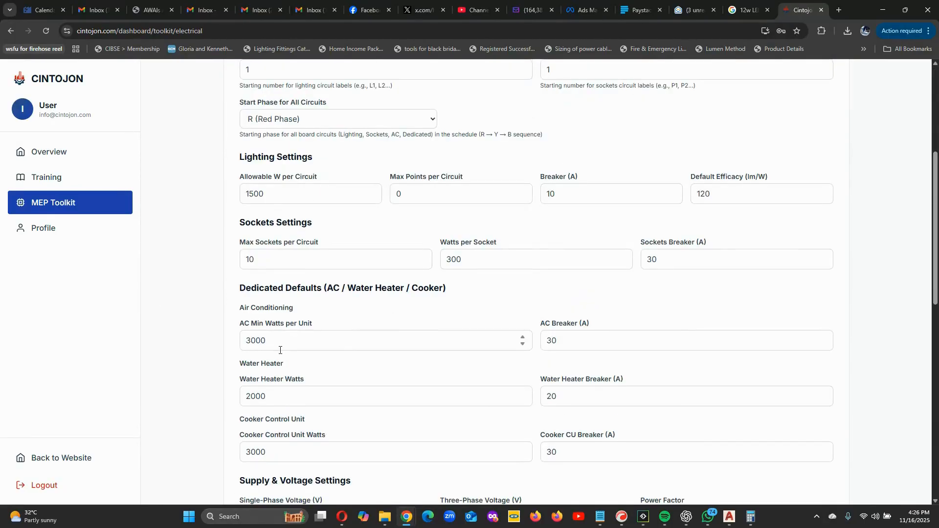
scroll(285, 333, down, 1)
scroll(249, 468, down, 3)
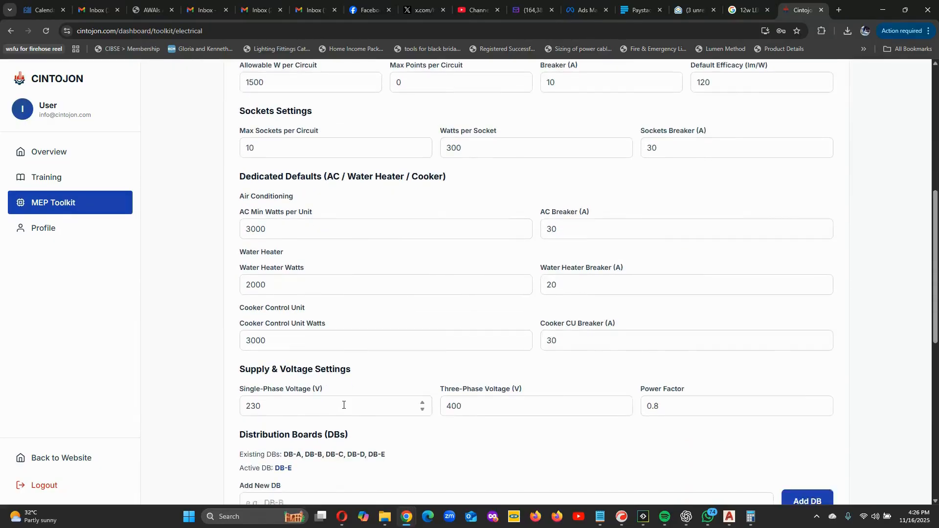
scroll(287, 395, down, 7)
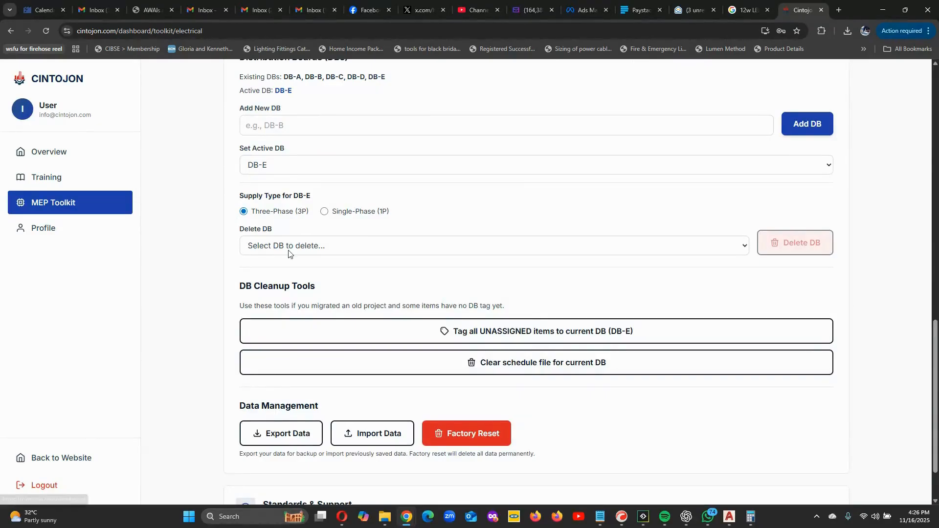
scroll(334, 444, up, 1)
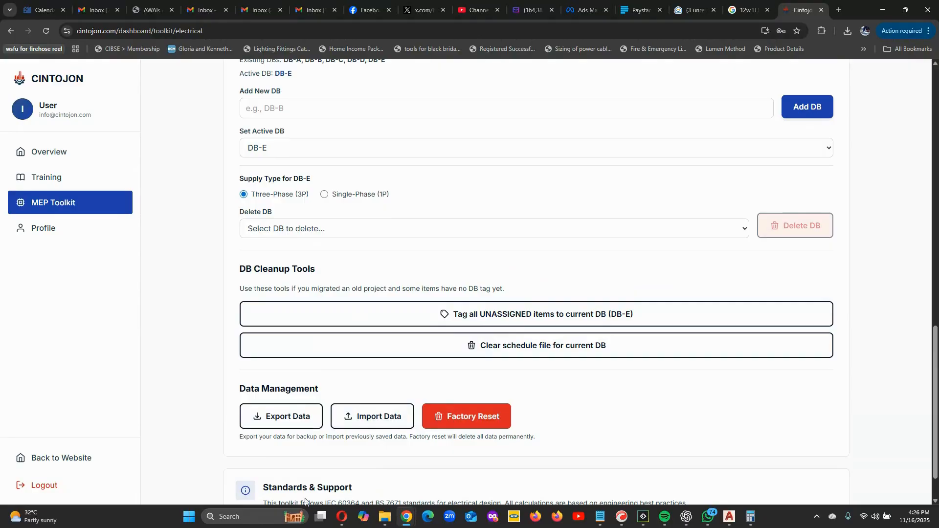
scroll(444, 307, up, 14)
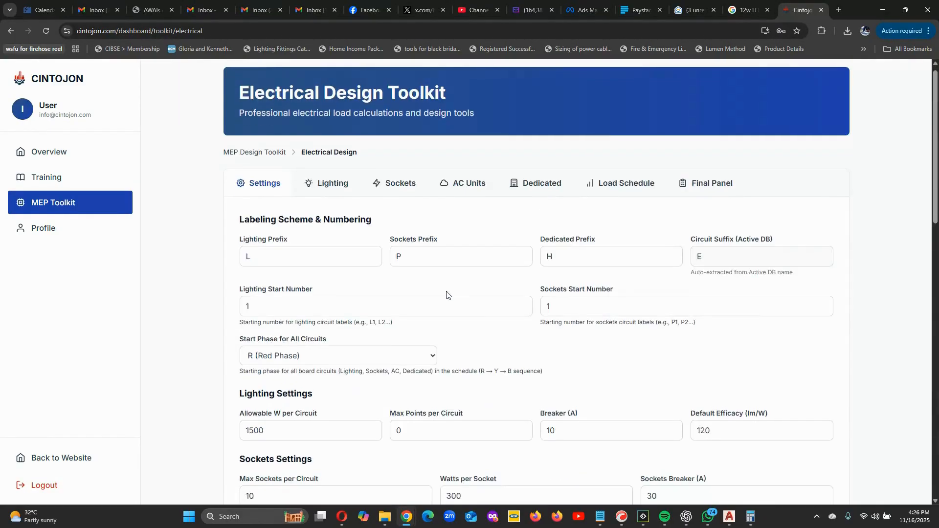
- Factory-reset the toolkit to permanently delete all its existing data
scroll(445, 296, down, 10)
scroll(447, 295, down, 5)
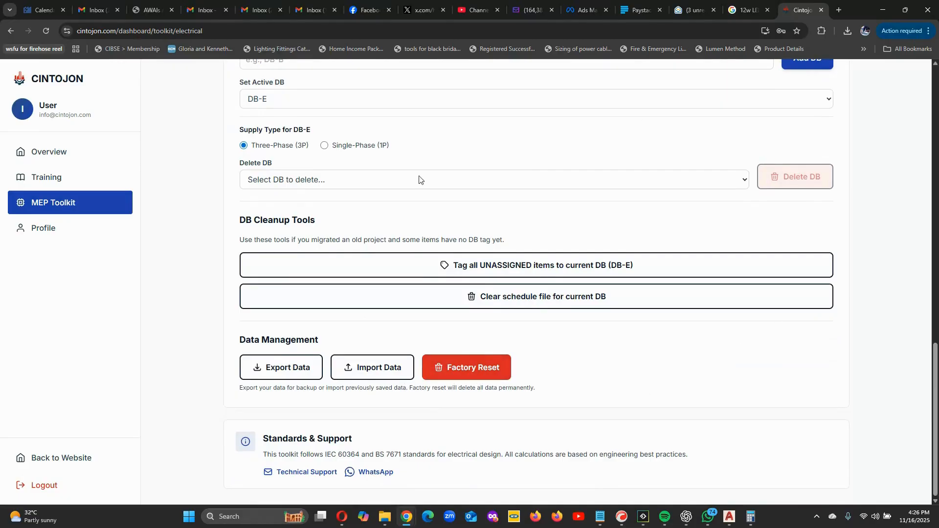
click(471, 370)
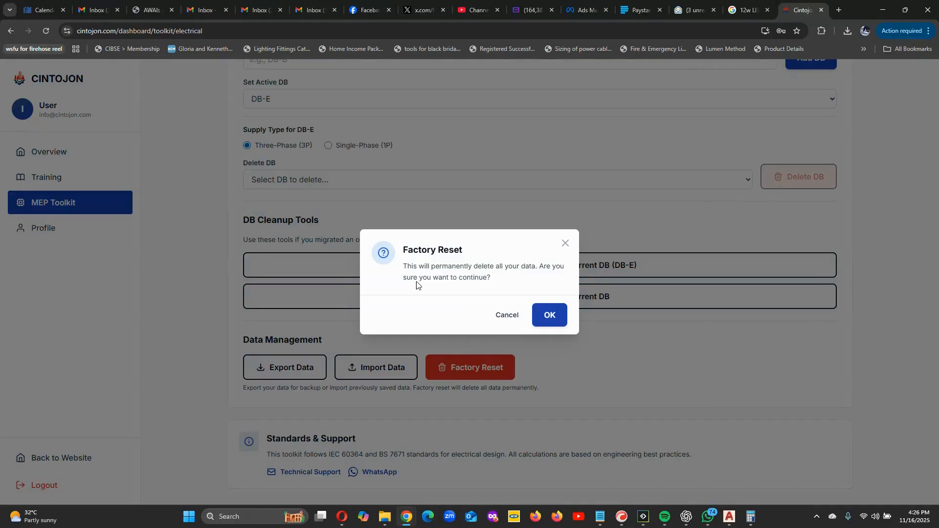
click(548, 308)
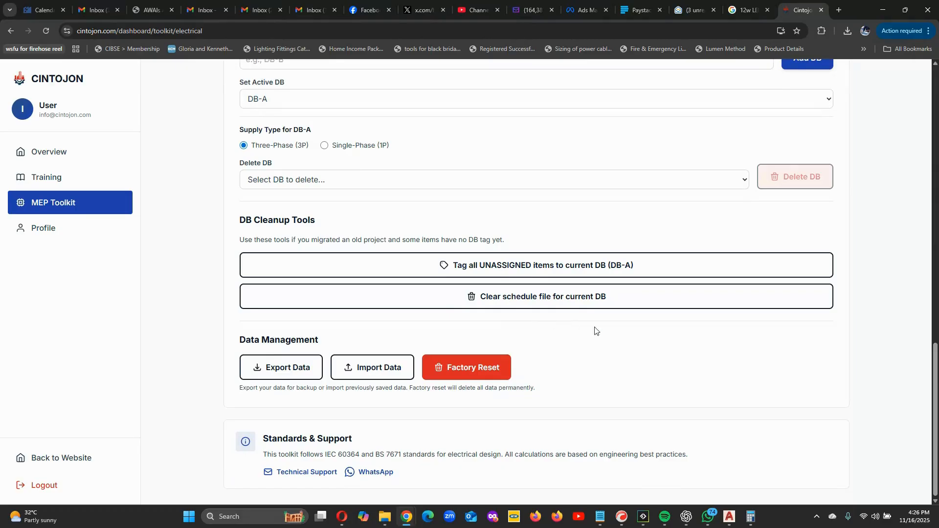
- Review the boards offered for deletion, the reset settings from labeling through supply and voltage, and the active board options
click(743, 184)
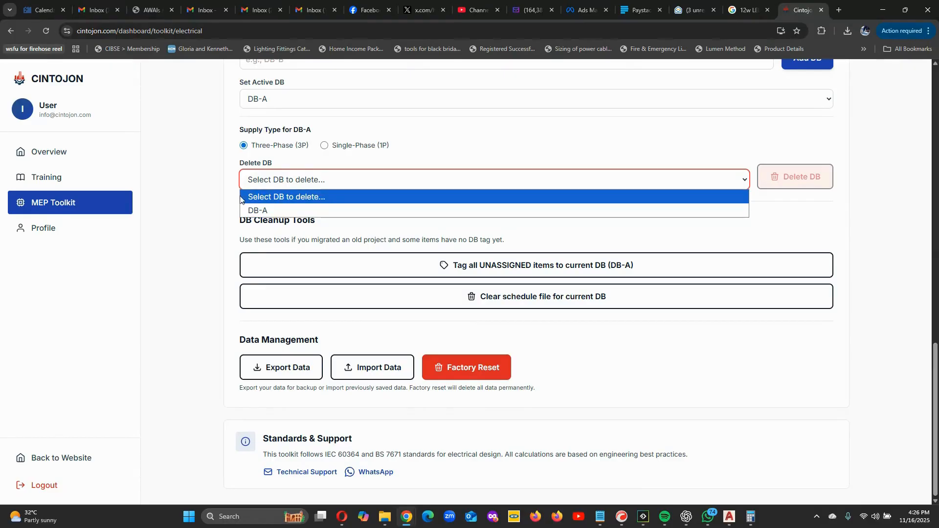
click(193, 177)
scroll(371, 175, up, 20)
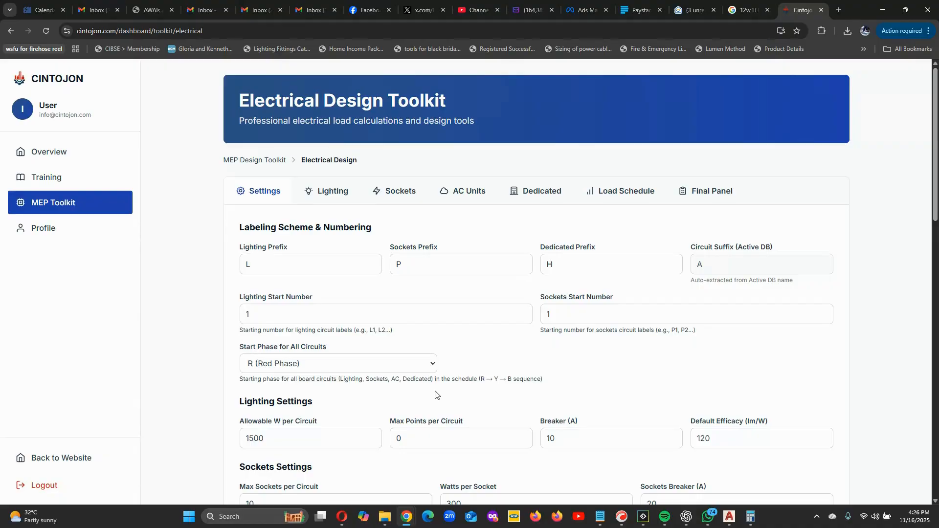
scroll(432, 396, down, 5)
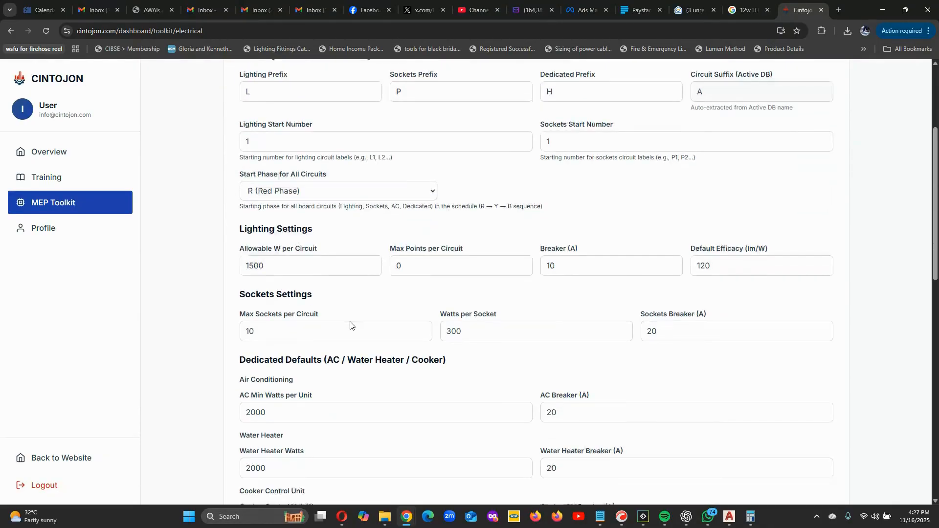
scroll(369, 315, down, 2)
scroll(394, 272, up, 2)
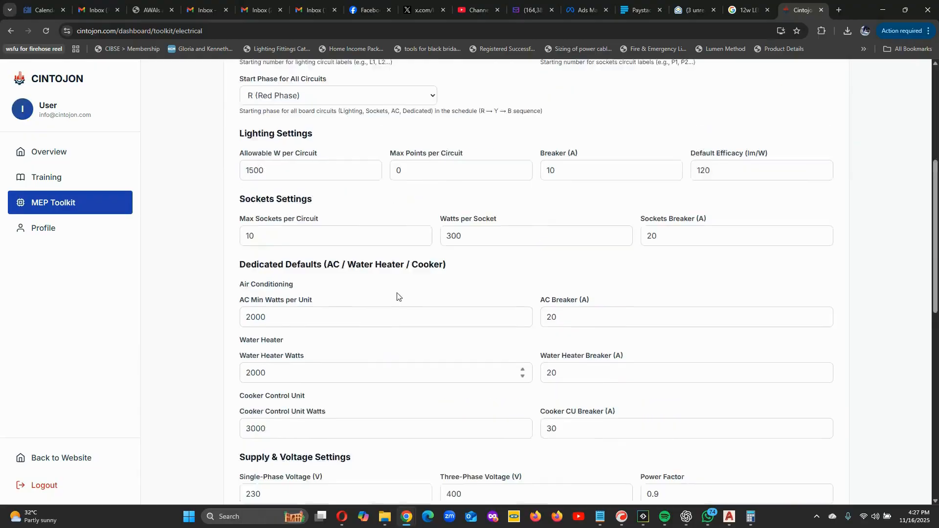
scroll(394, 295, down, 3)
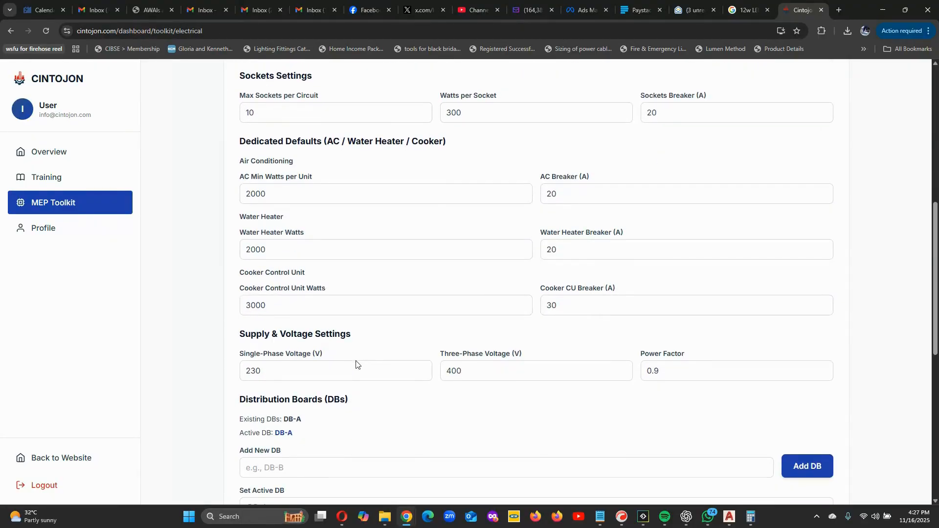
scroll(312, 326, down, 3)
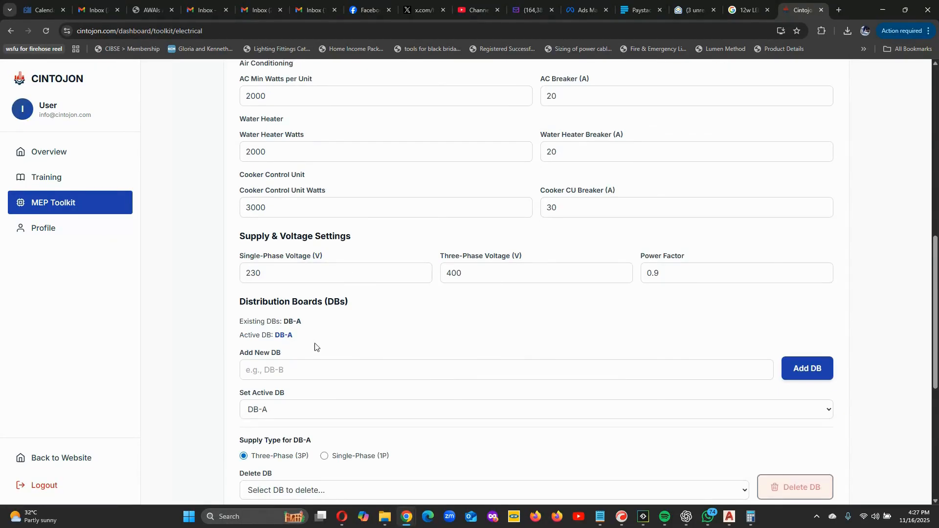
click(270, 361)
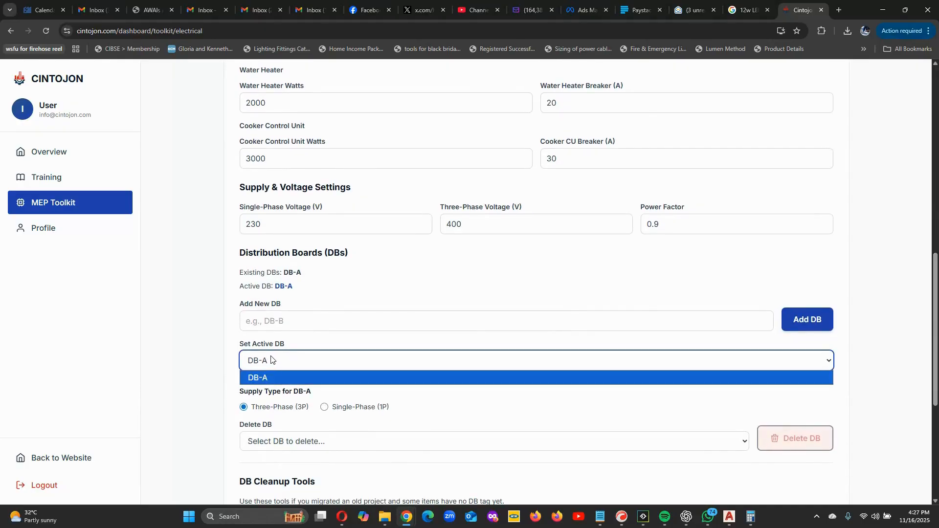
- Add a new distribution board named DB-1A and set it as the active board
click(272, 322)
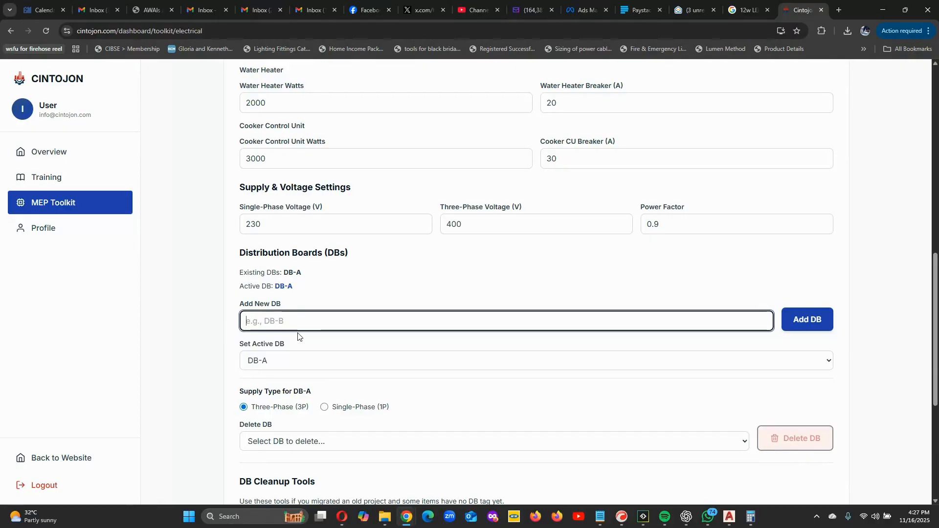
text(b)
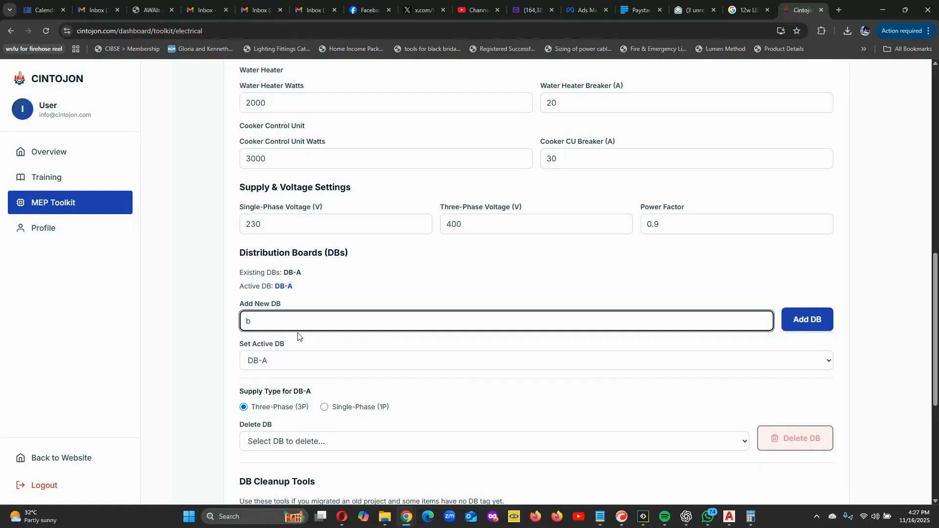
key(BackSpace)
text(DB-)
text(1A)
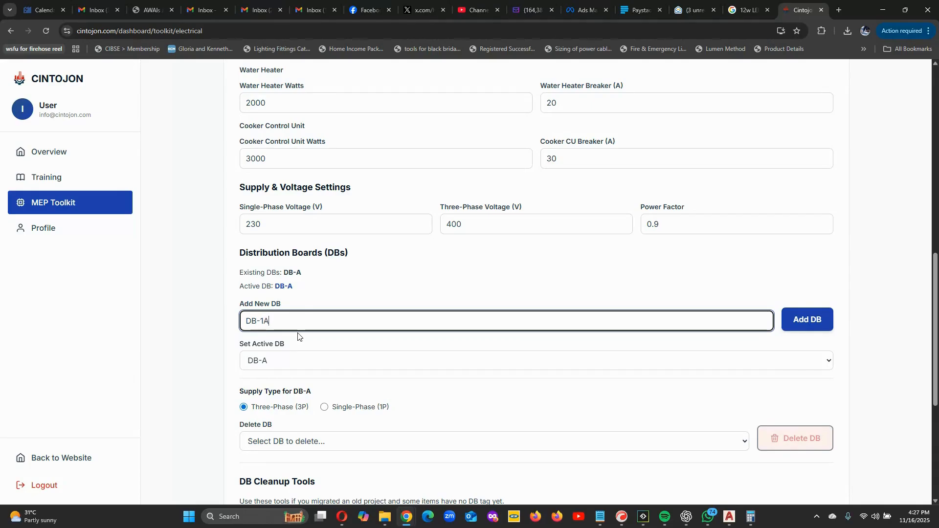
click(809, 320)
click(549, 311)
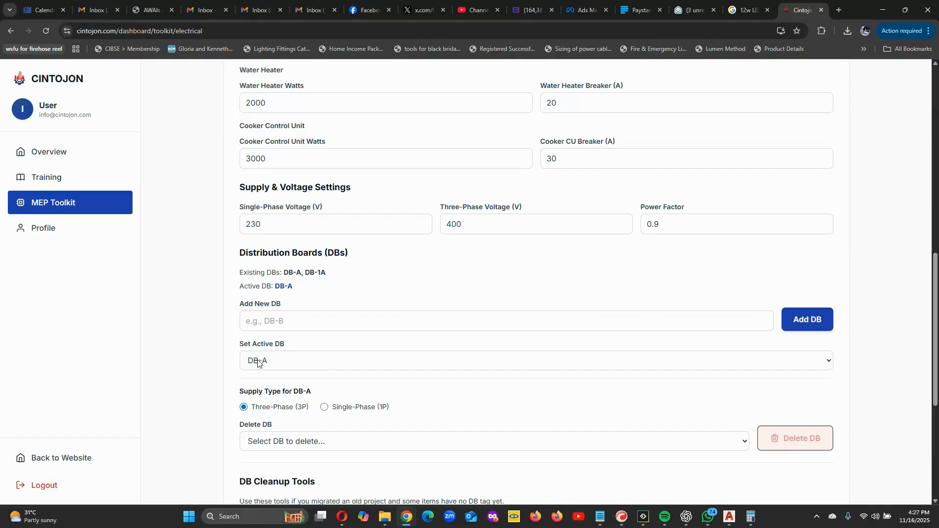
click(825, 361)
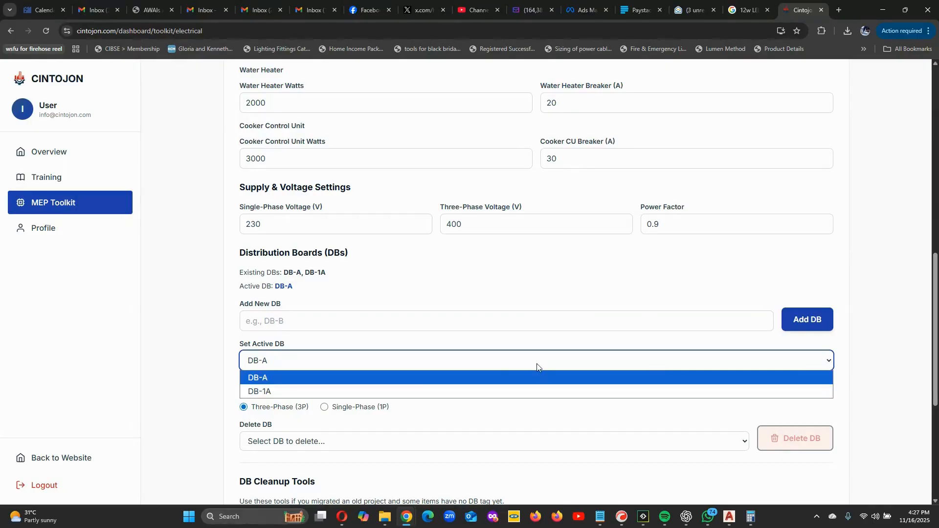
click(329, 392)
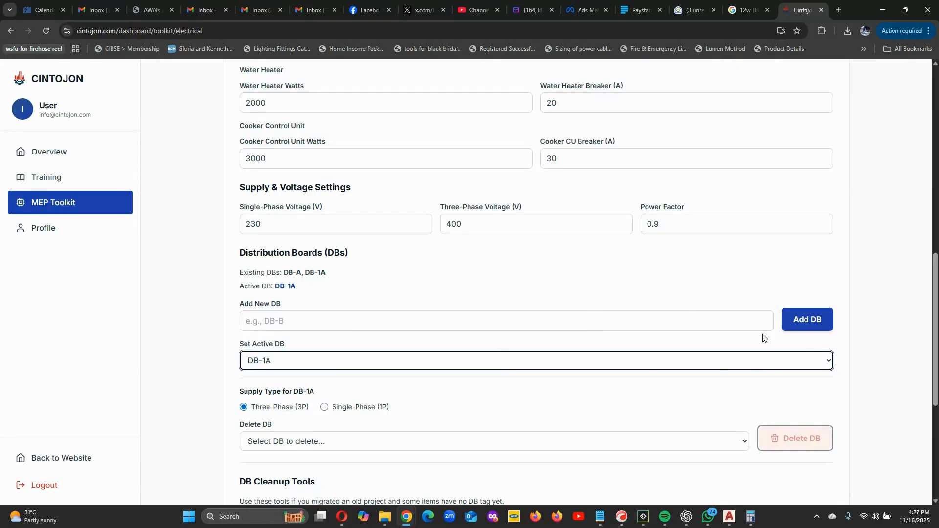
- Choose DB-A as the board for deletion and set DB-A as the active board
click(716, 439)
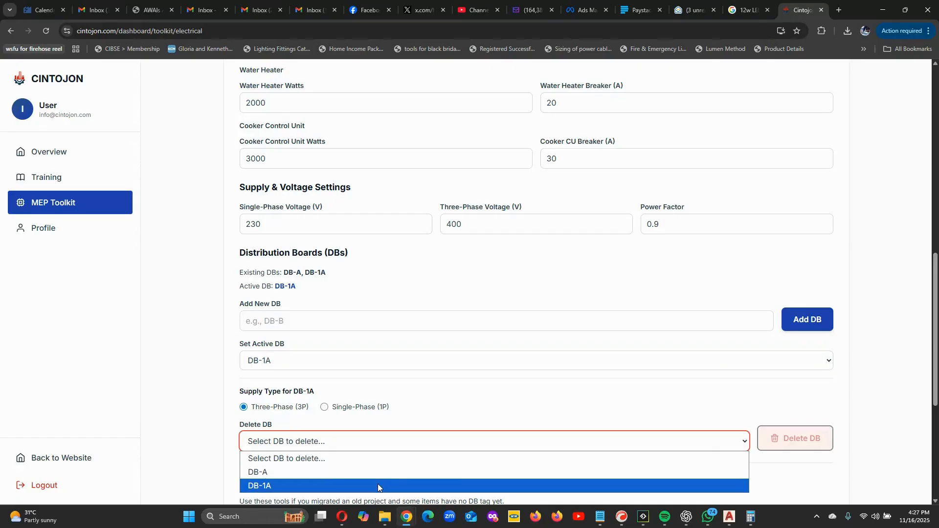
click(379, 486)
click(718, 442)
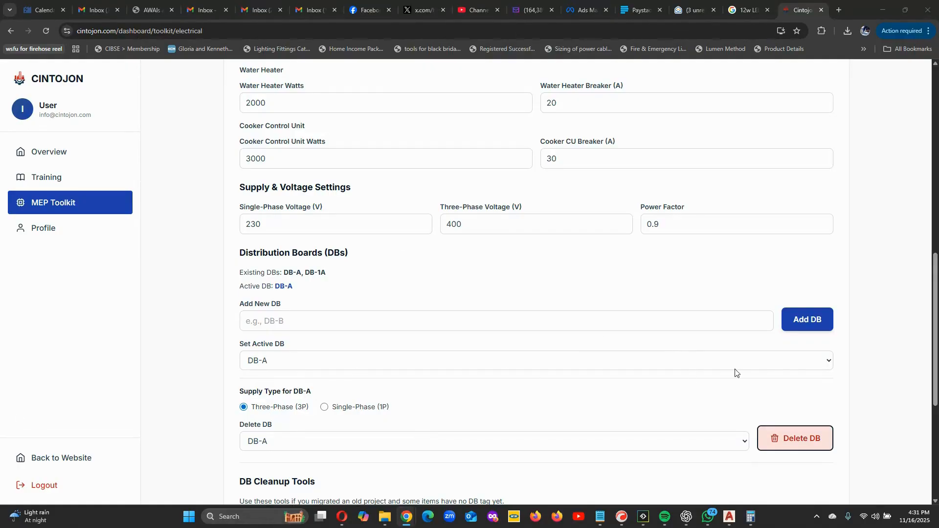
click(830, 363)
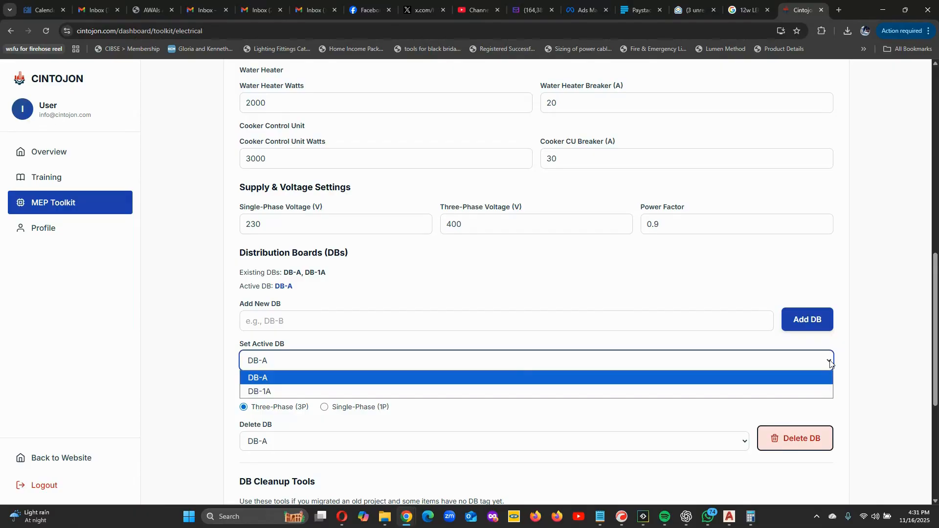
click(797, 381)
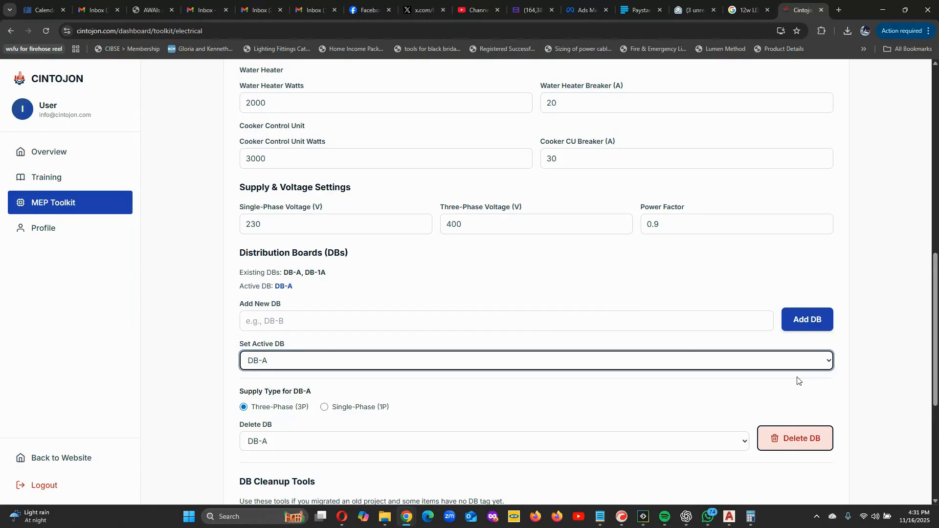
- Request the deletion of distribution board DB-A and cancel the confirmation
click(736, 449)
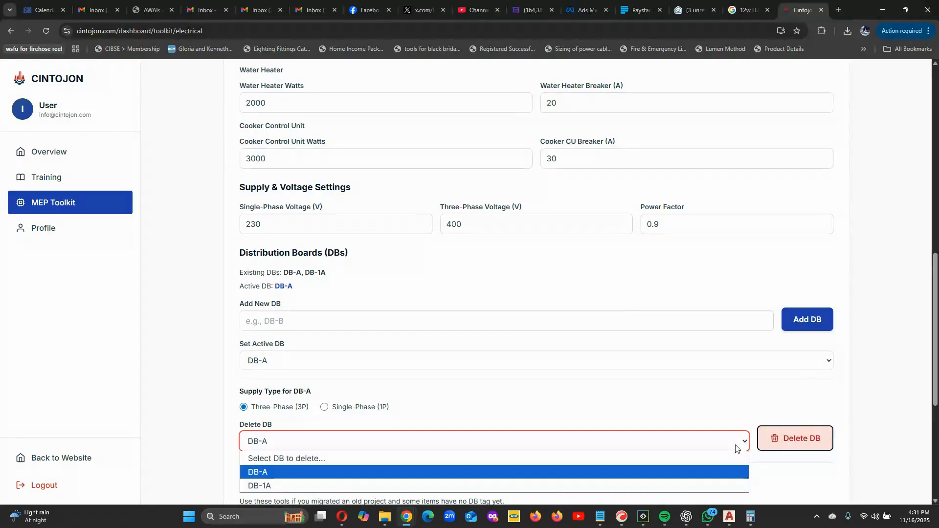
click(264, 473)
scroll(538, 372, down, 2)
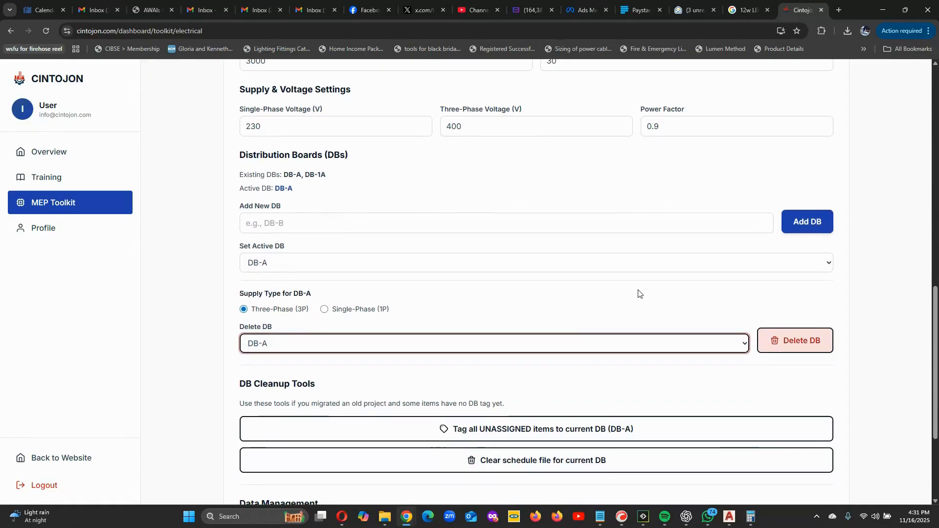
click(808, 343)
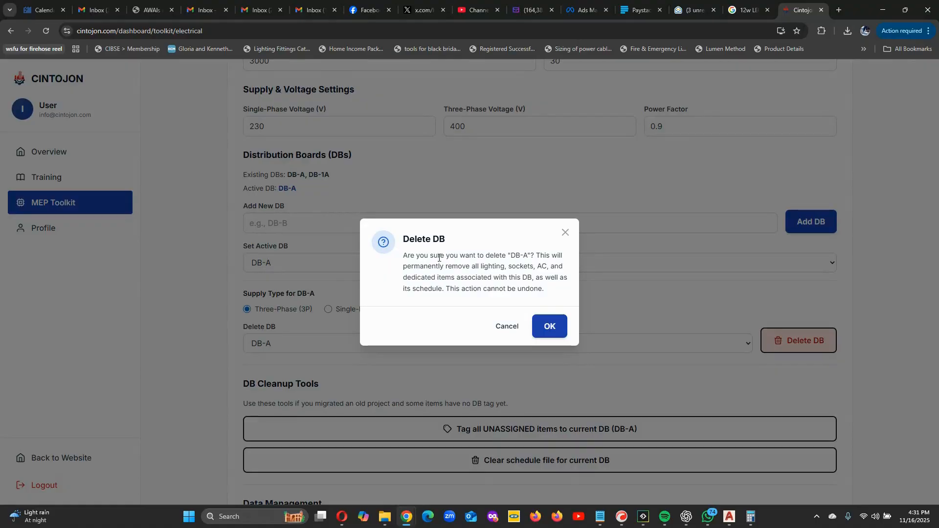
click(505, 327)
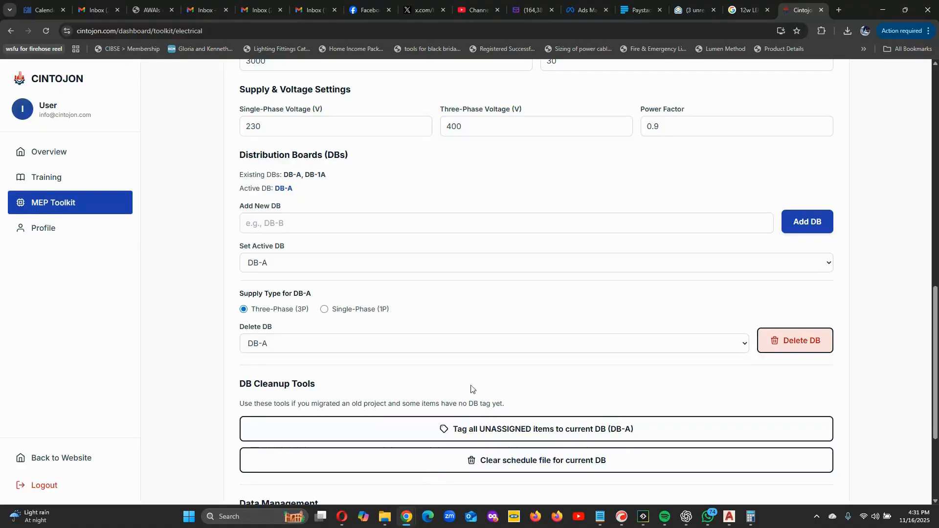
- Delete the distribution board DB-1A and confirm its removal
click(737, 346)
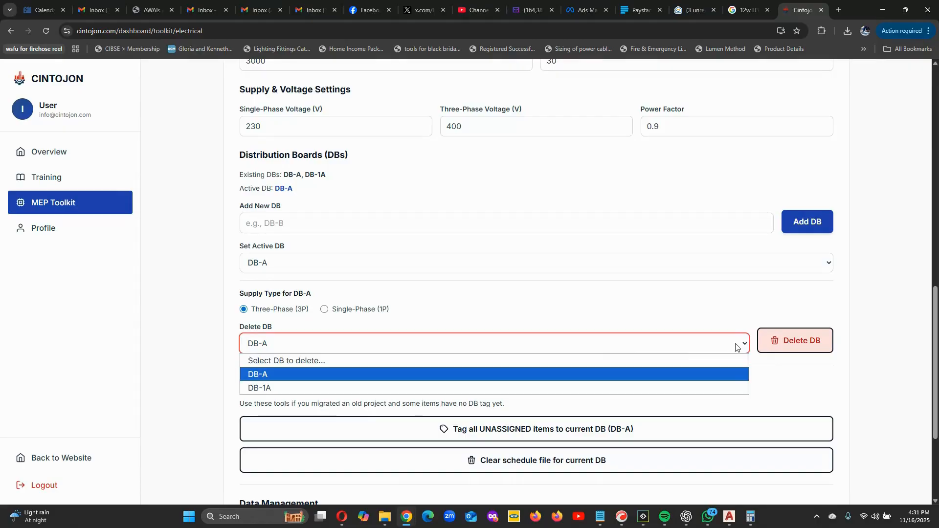
click(529, 388)
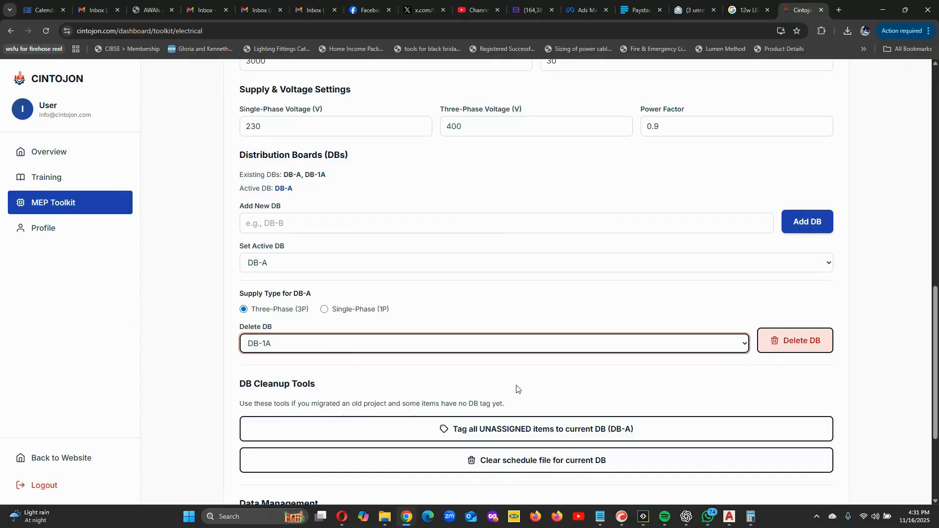
click(778, 341)
click(545, 326)
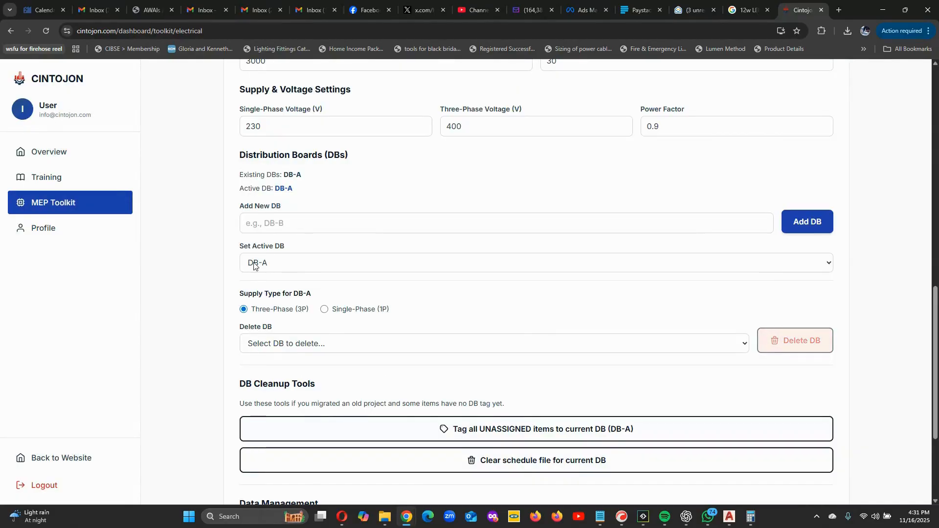
- Compare the circuit suffix with the active board, and examine the labeling prefixes, start numbers and start phase options
scroll(332, 294, up, 12)
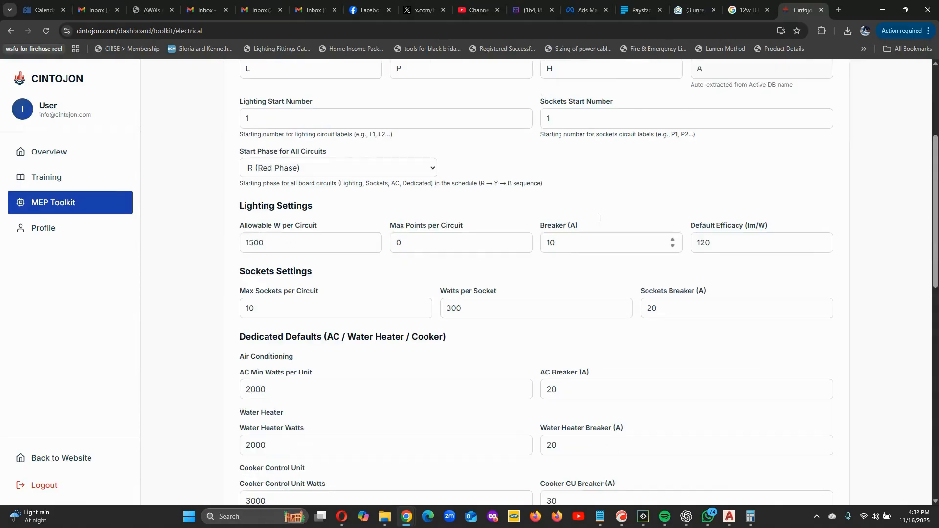
scroll(717, 266, up, 2)
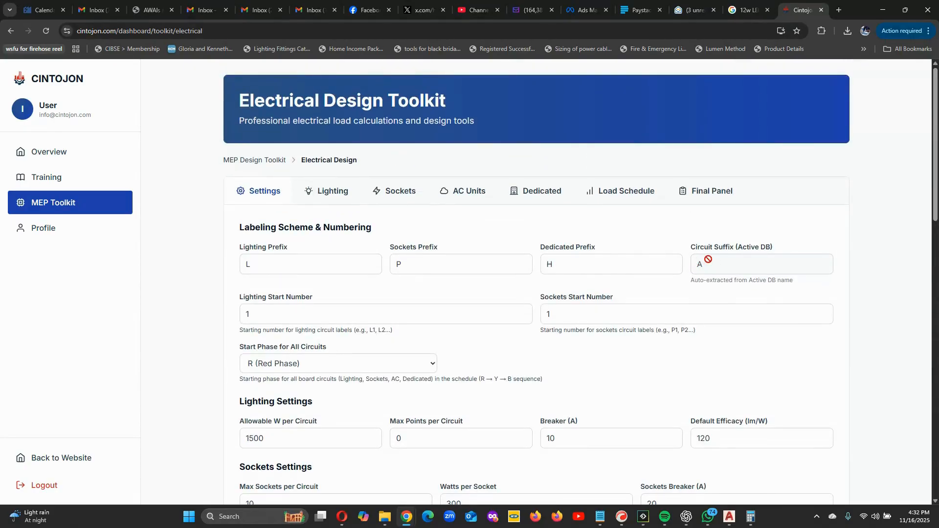
scroll(717, 262, down, 4)
scroll(392, 357, down, 5)
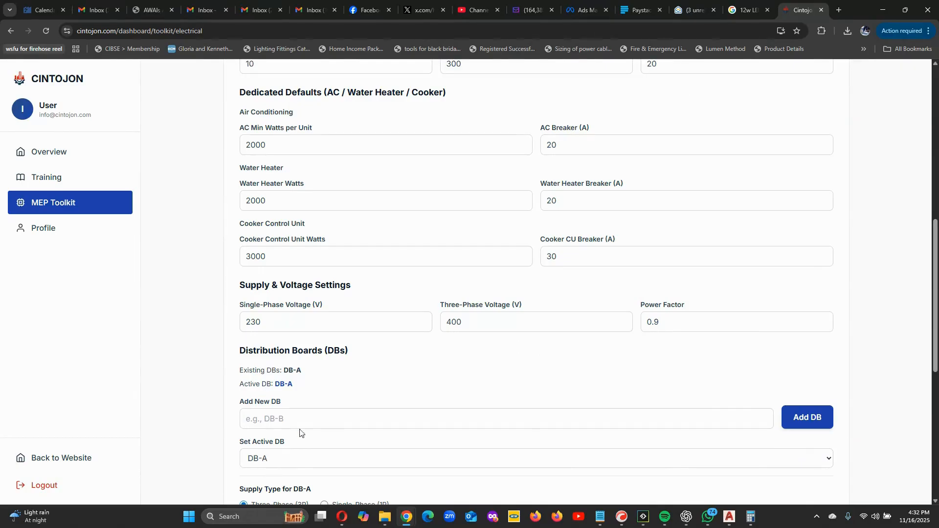
scroll(334, 377, up, 4)
scroll(334, 377, up, 5)
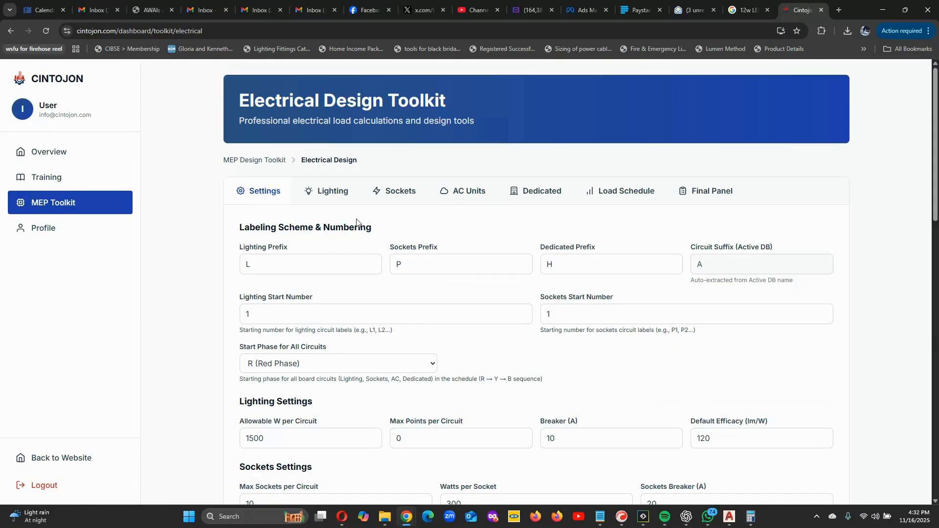
scroll(356, 223, down, 1)
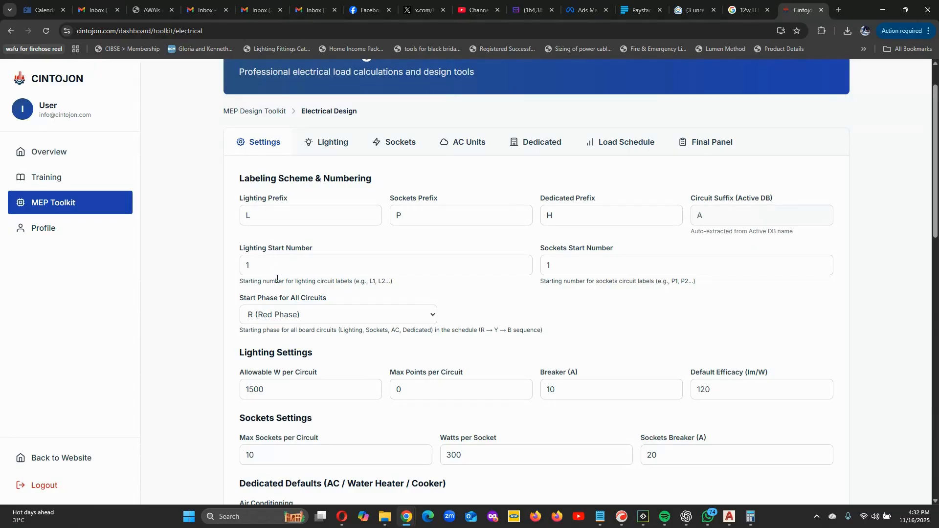
scroll(274, 264, down, 1)
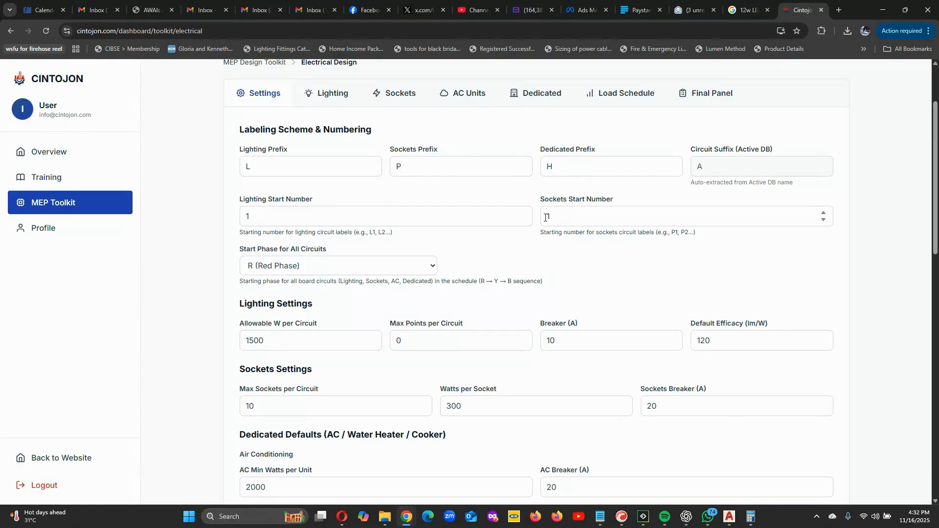
scroll(546, 218, down, 1)
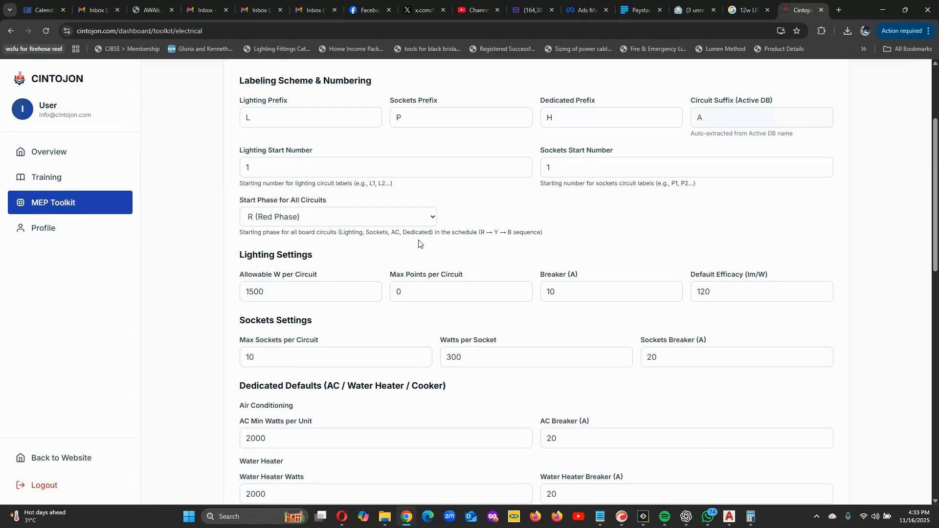
click(433, 219)
click(433, 219)
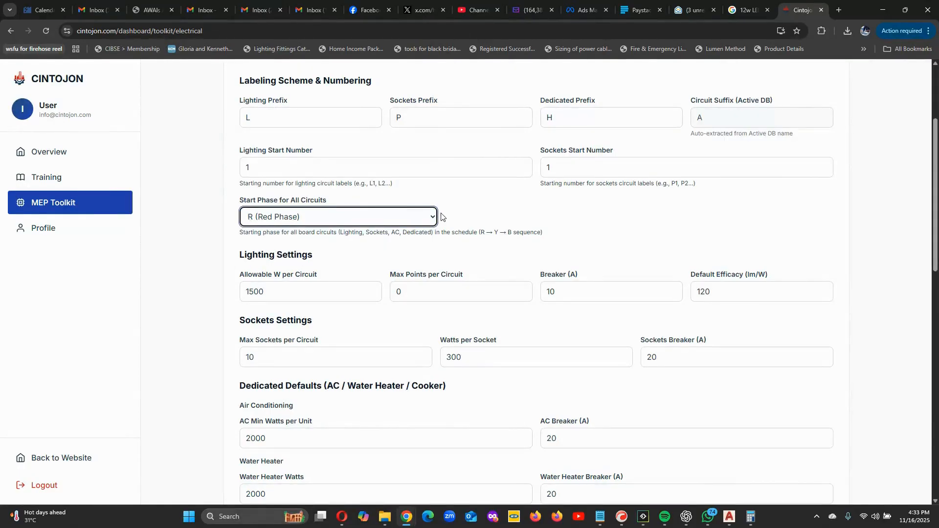
- Examine the lighting settings for allowable watts per circuit, maximum points, breaker rating and default efficacy
scroll(441, 216, down, 1)
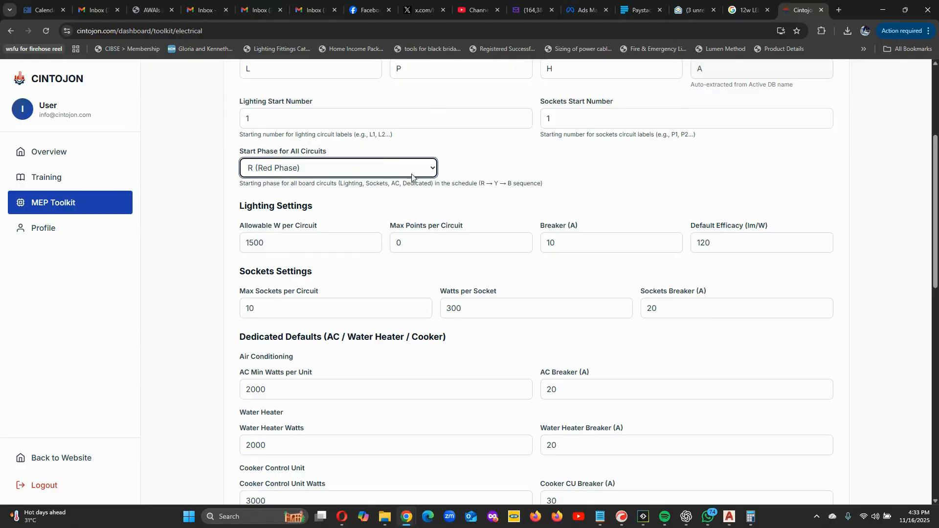
click(269, 243)
click(332, 212)
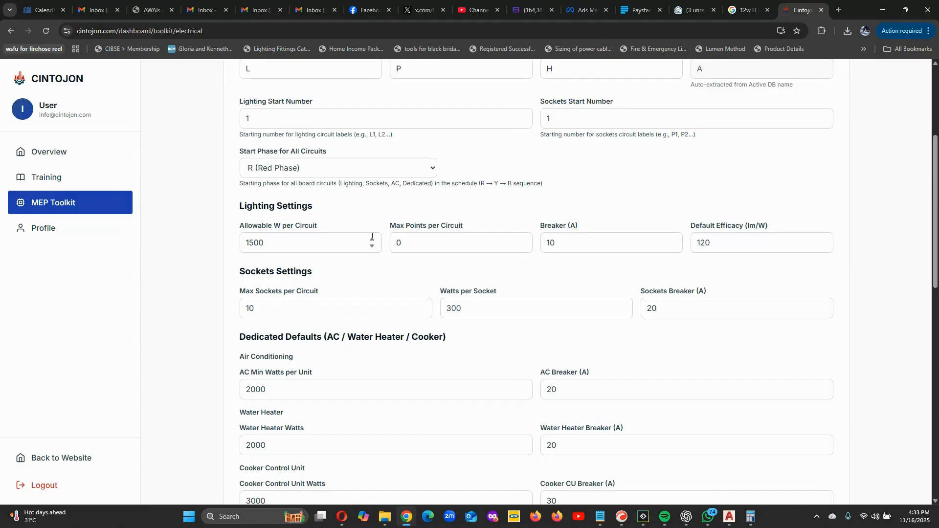
scroll(275, 201, up, 2)
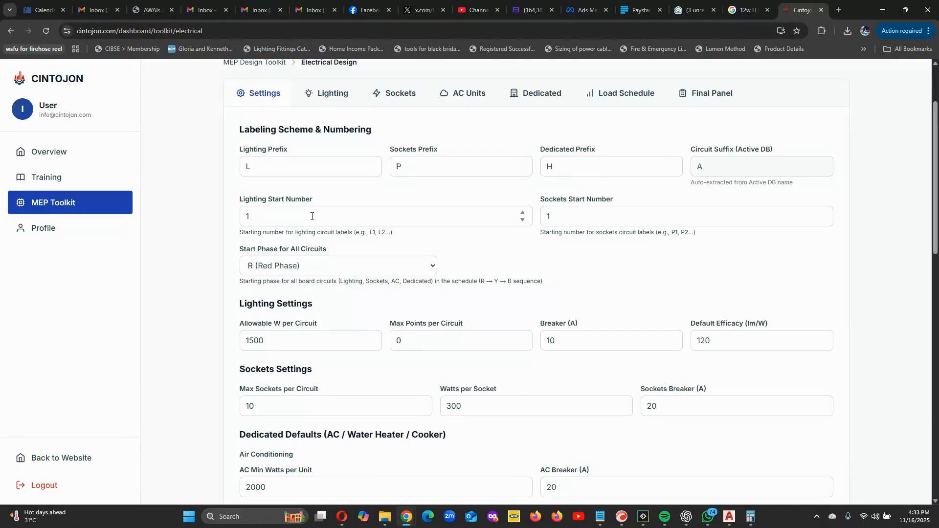
scroll(255, 318, down, 1)
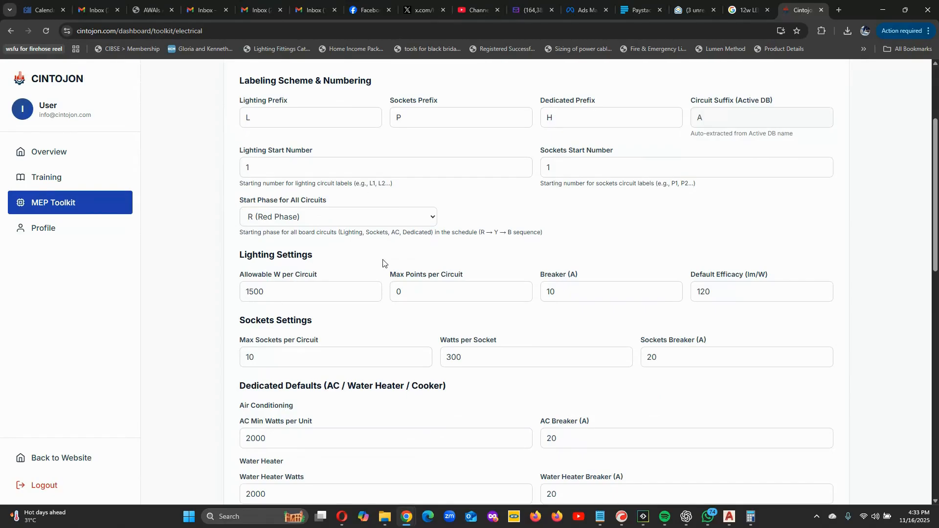
scroll(423, 268, up, 2)
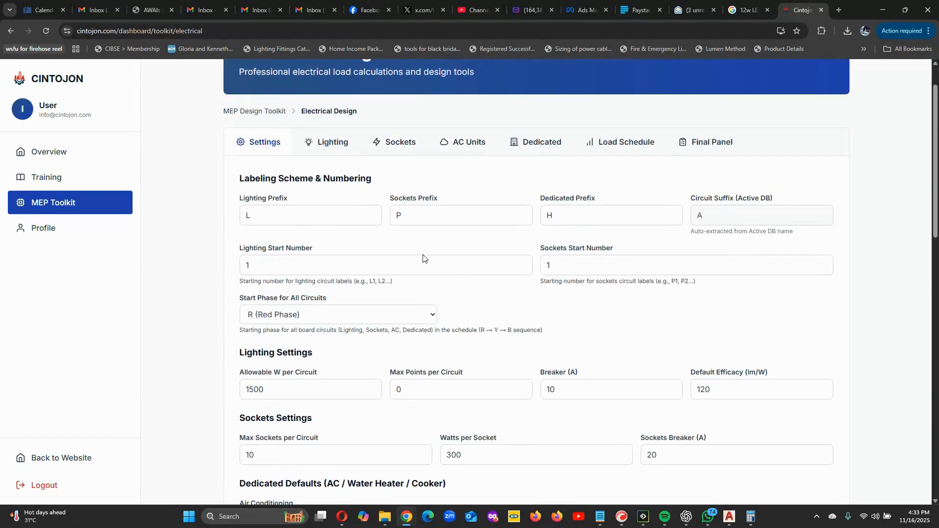
scroll(363, 328, down, 1)
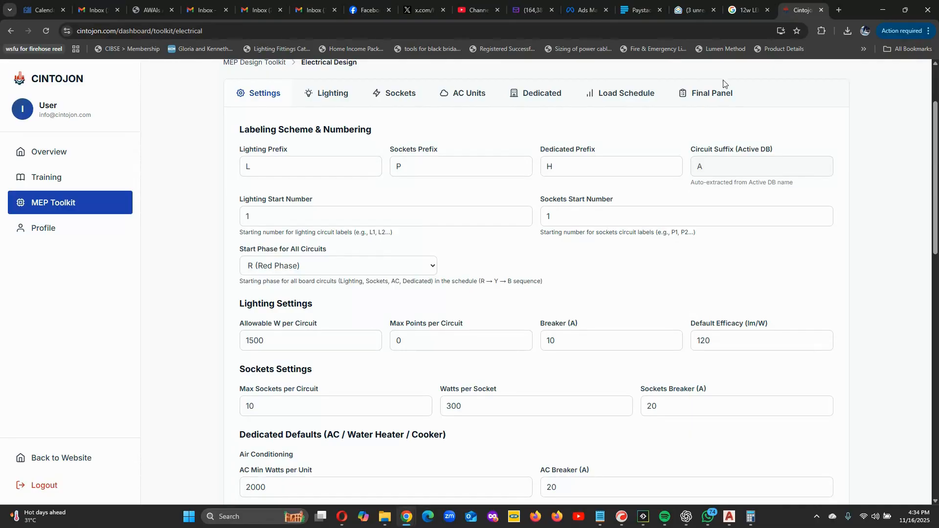
- Check the web search results for 12W LED downlight lumen outputs and the previous efficacy calculation in Calculator
click(731, 9)
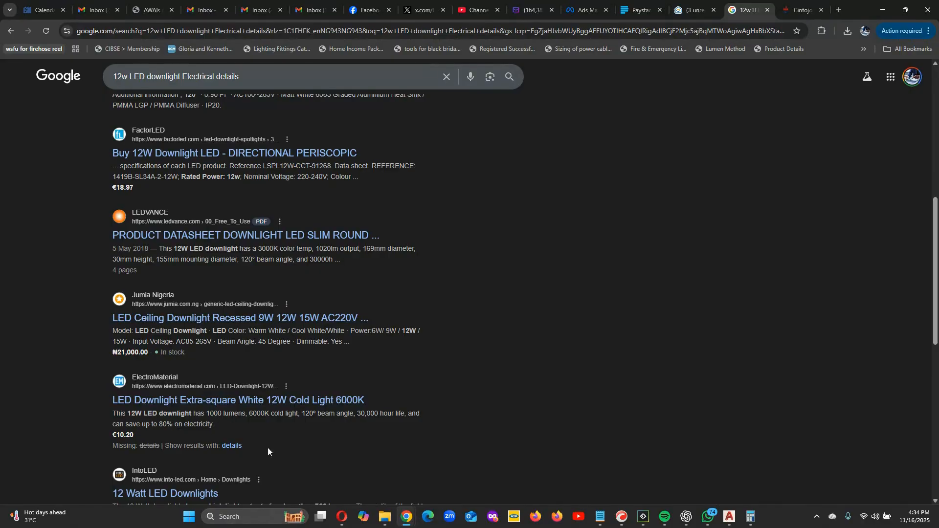
click(751, 518)
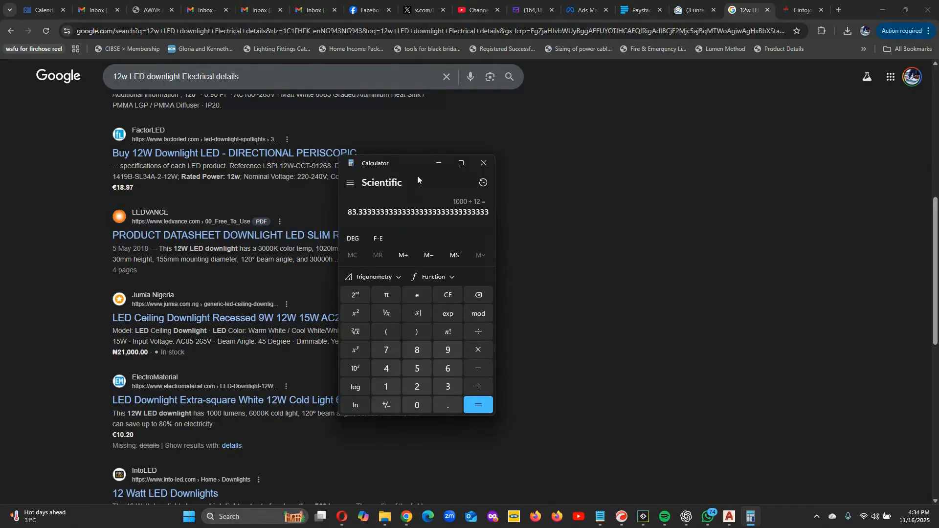
click(438, 163)
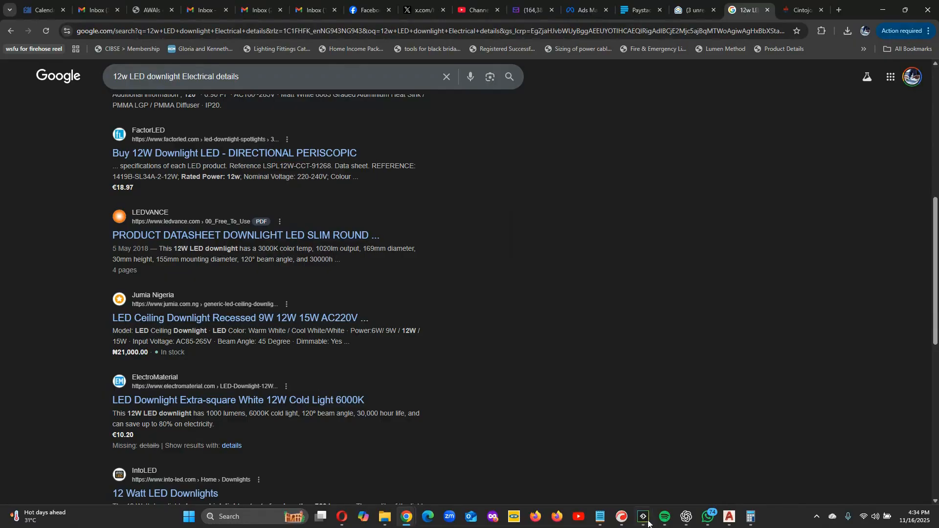
- Calculate the 12W downlight's efficacy in Calculator by dividing 1020 lumens by 12 watts
click(750, 516)
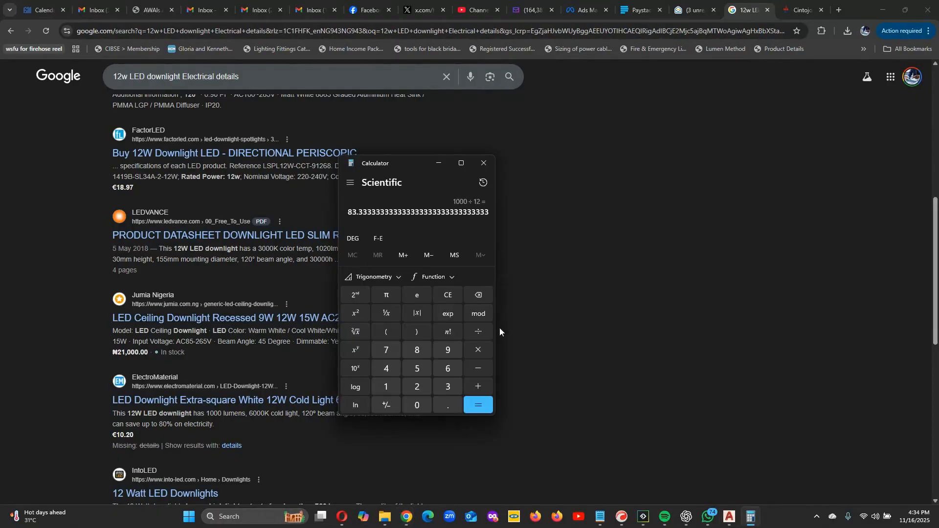
click(389, 389)
click(417, 405)
click(417, 386)
click(417, 405)
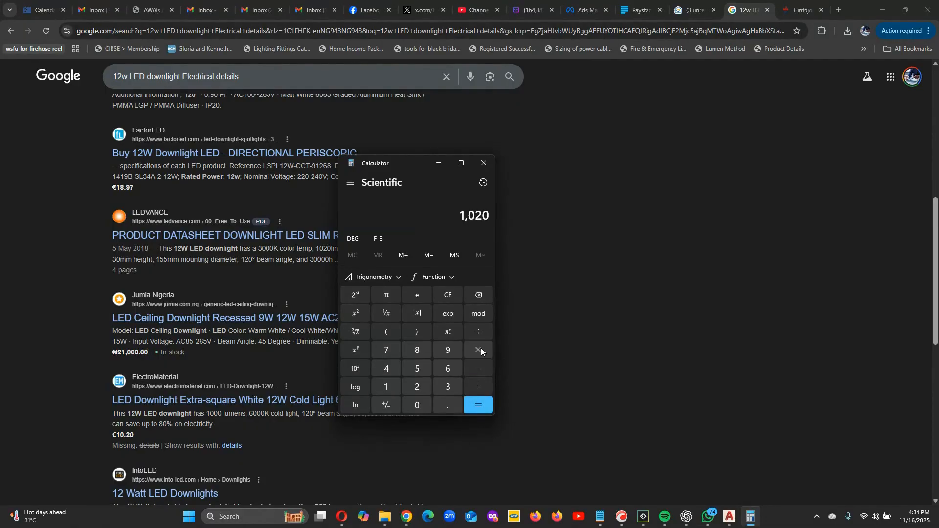
click(478, 332)
click(386, 386)
click(417, 387)
click(474, 402)
click(439, 163)
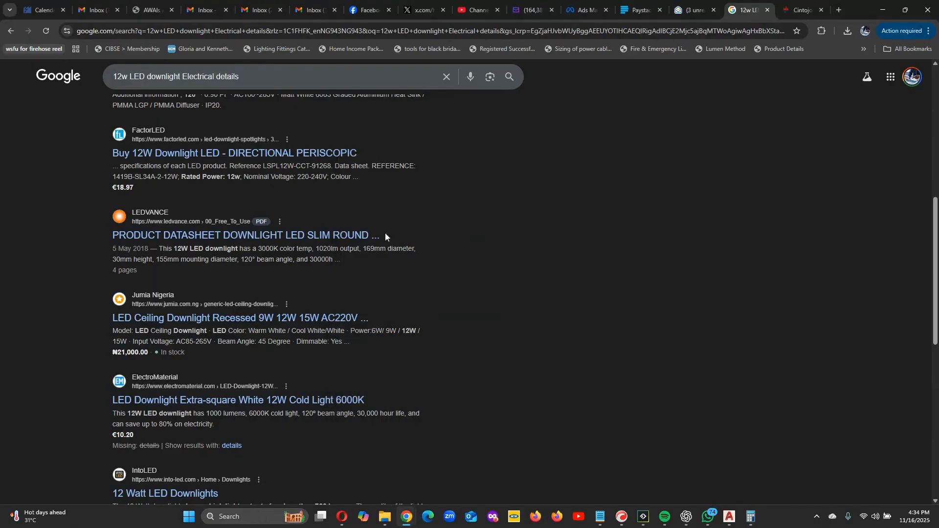
- Switch back to the Cintojon toolkit and set the default lighting efficacy to 85 lm/W
click(797, 10)
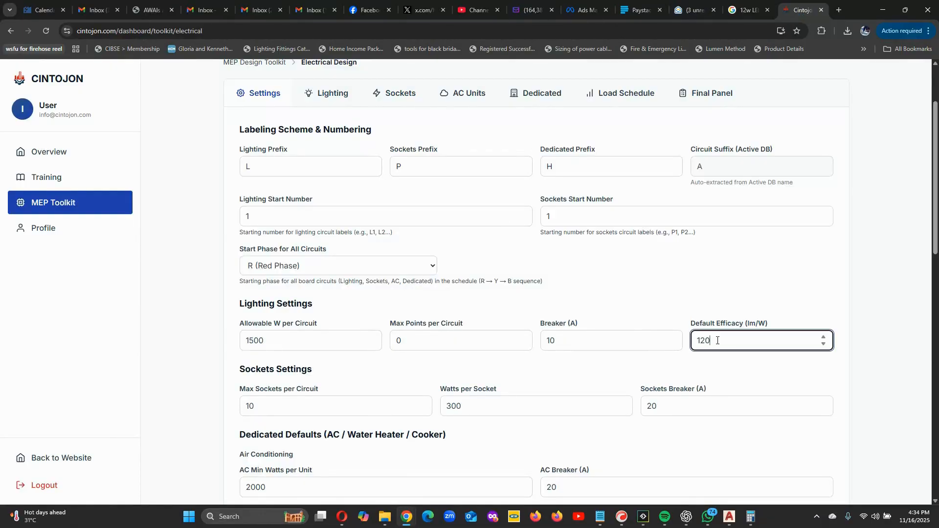
double_click(693, 337)
text(85)
click(725, 365)
- Set the sockets breaker rating to 30 A in the sockets settings
scroll(726, 327, down, 1)
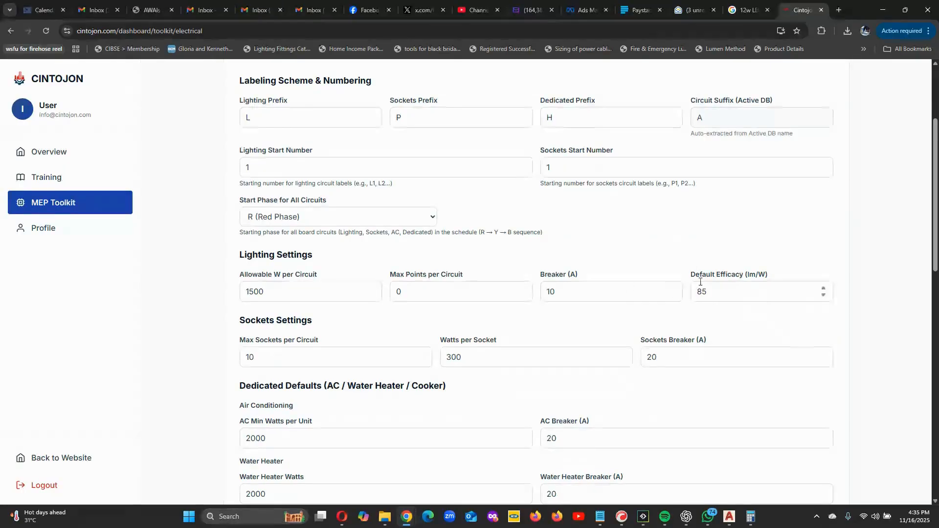
scroll(458, 277, down, 1)
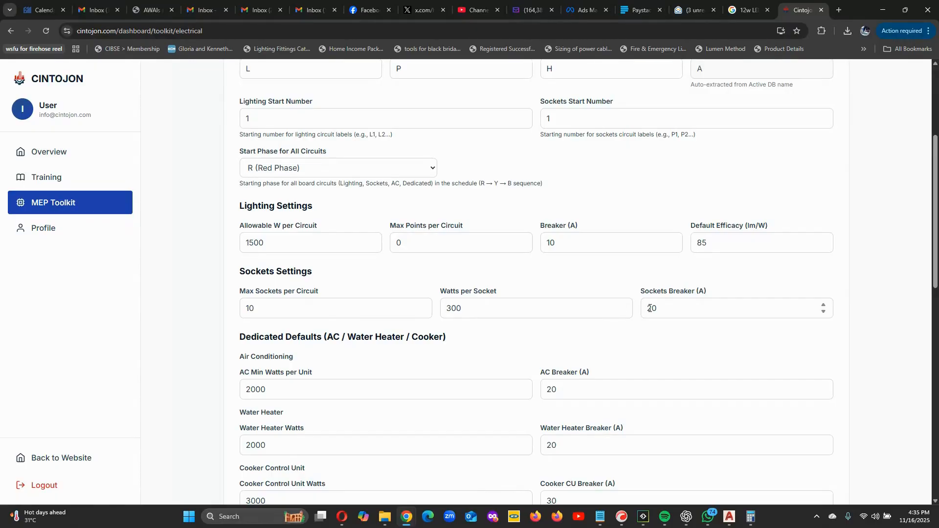
drag(650, 308, 641, 310)
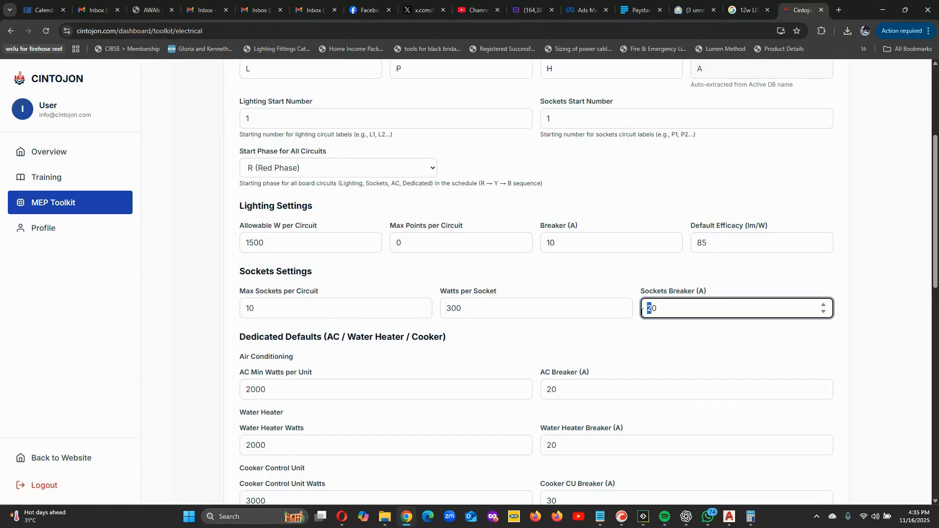
text(3)
click(683, 338)
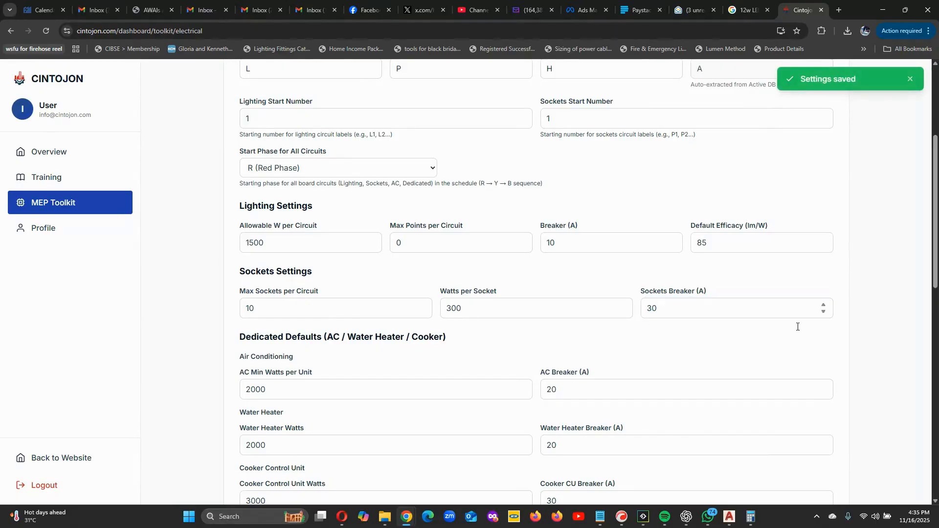
- Review the dedicated load defaults and set the supply power factor to 0.8
scroll(470, 369, down, 2)
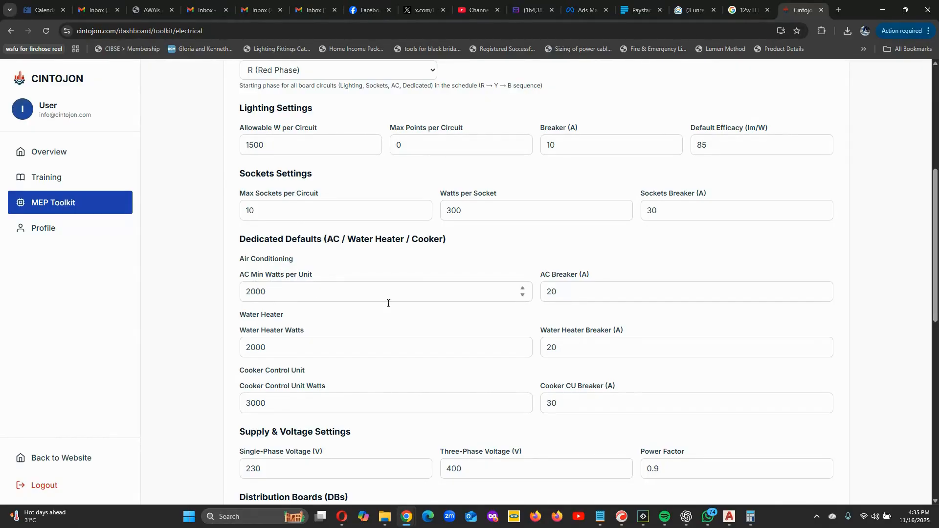
scroll(323, 337, down, 1)
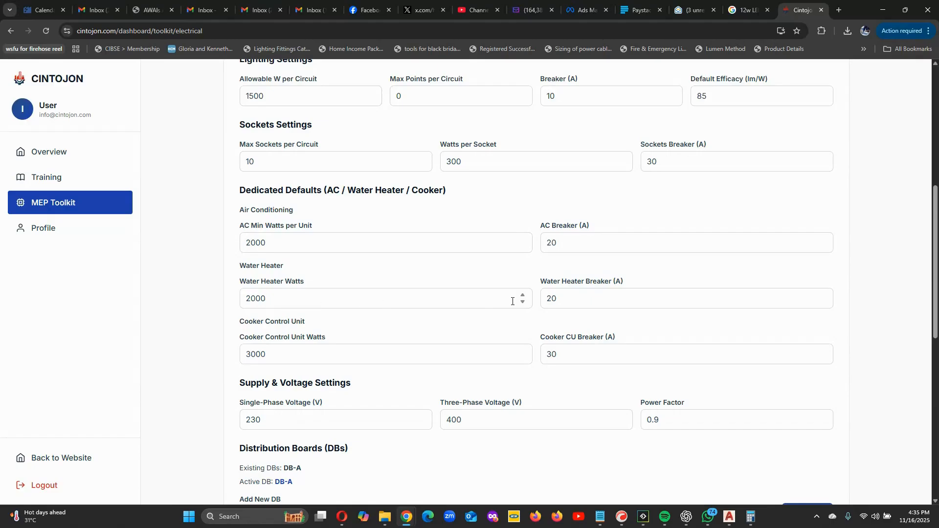
scroll(283, 336, down, 2)
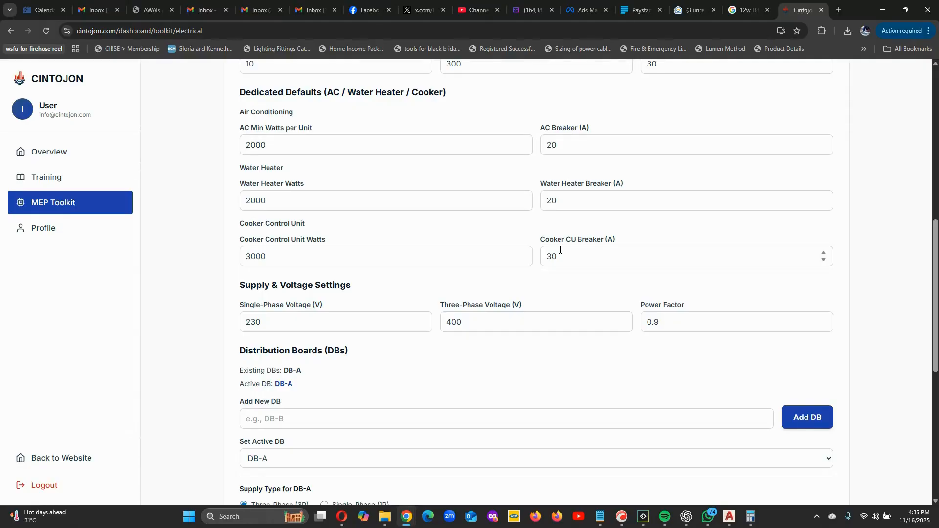
scroll(376, 293, down, 1)
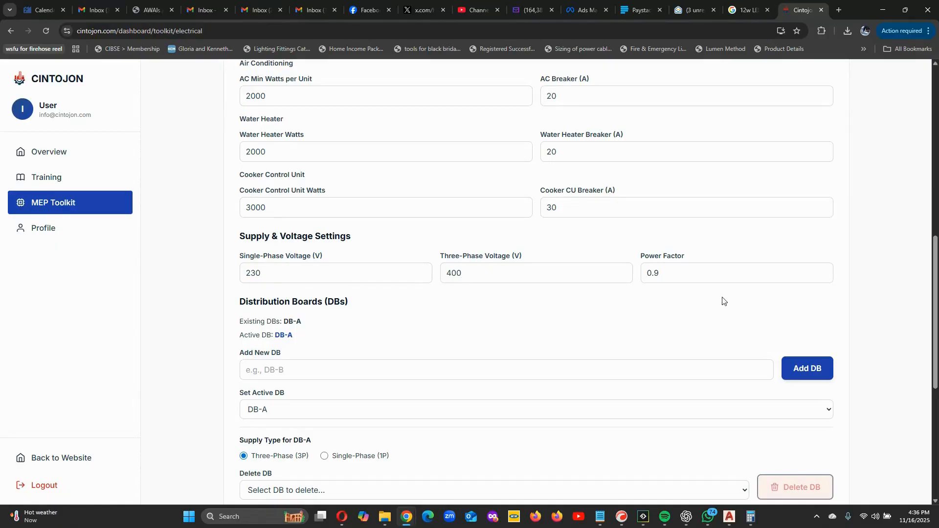
double_click(656, 272)
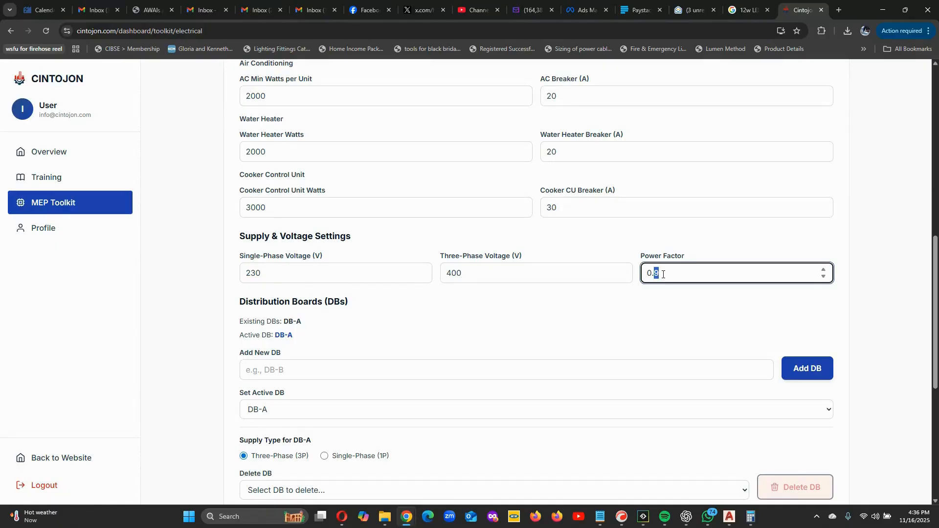
text(8)
click(677, 298)
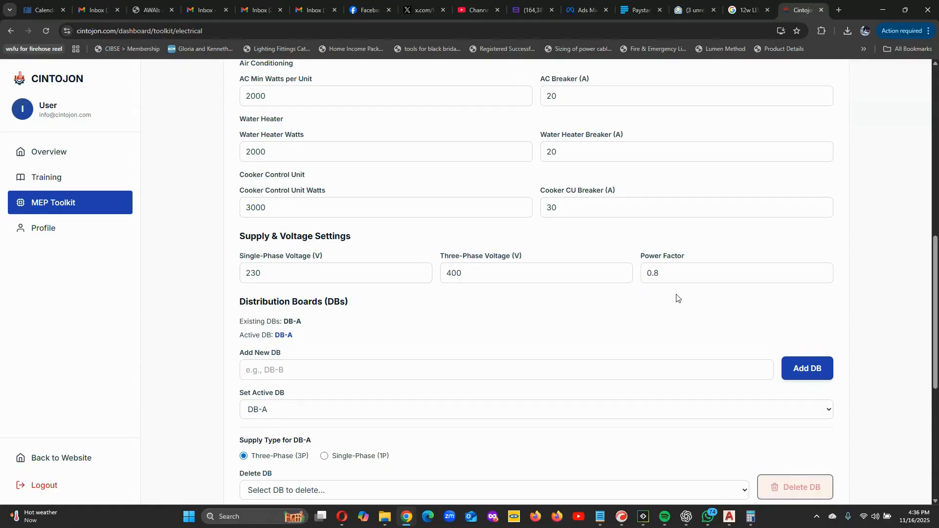
- Change the supply type for DB-A to Single-Phase (1P) and view its phase options
scroll(636, 279, down, 1)
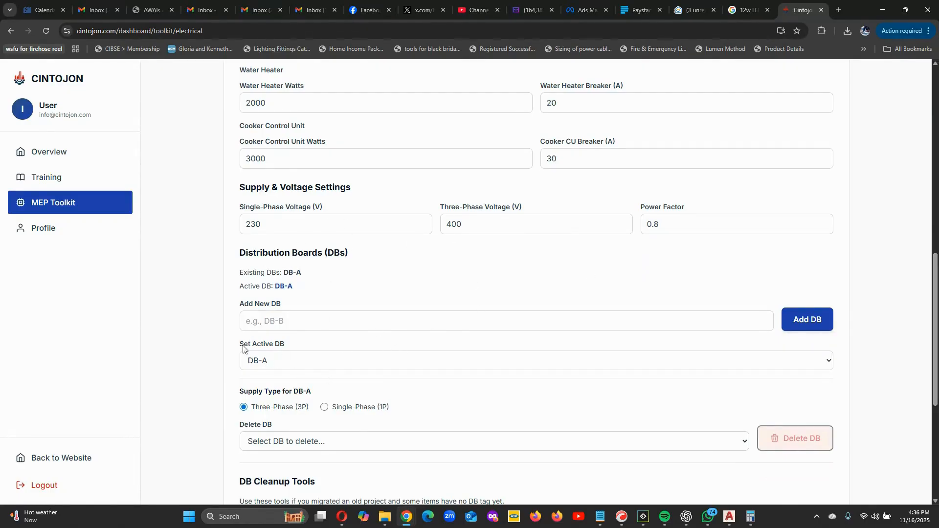
scroll(310, 340, down, 2)
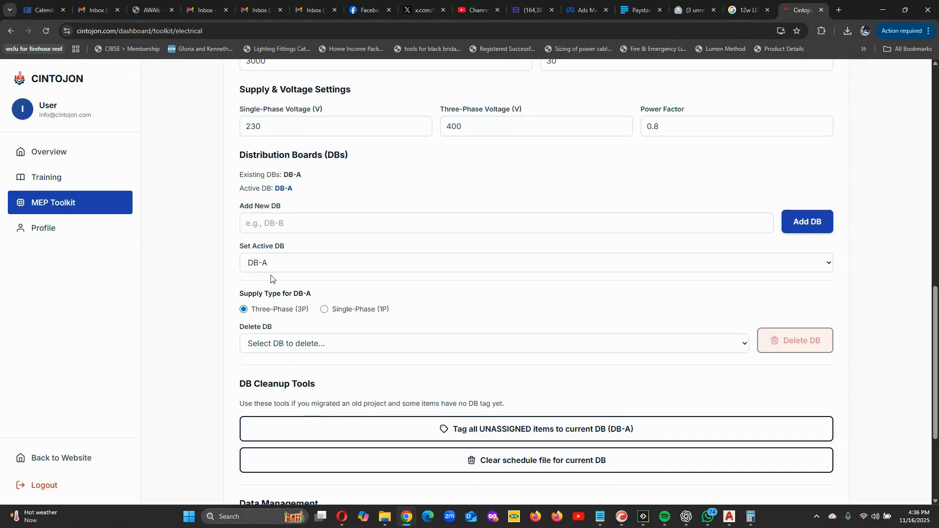
click(324, 309)
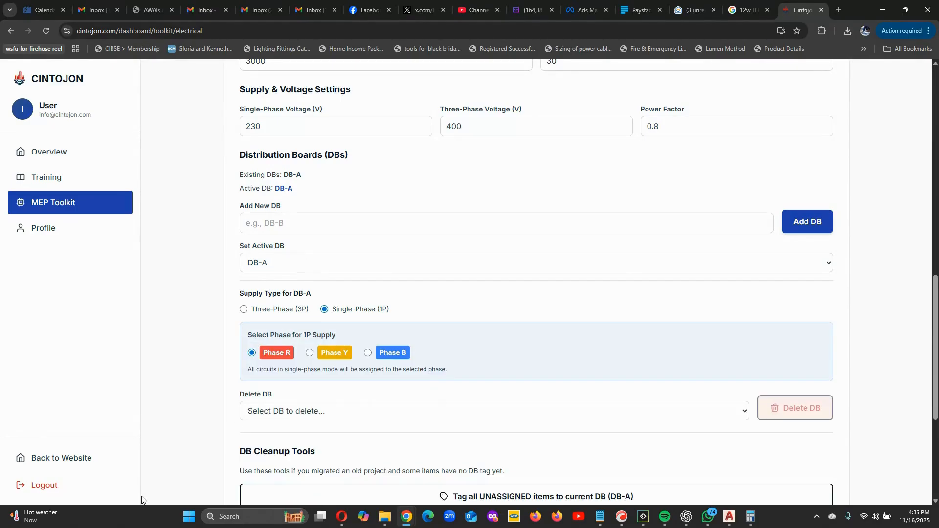
scroll(207, 293, down, 1)
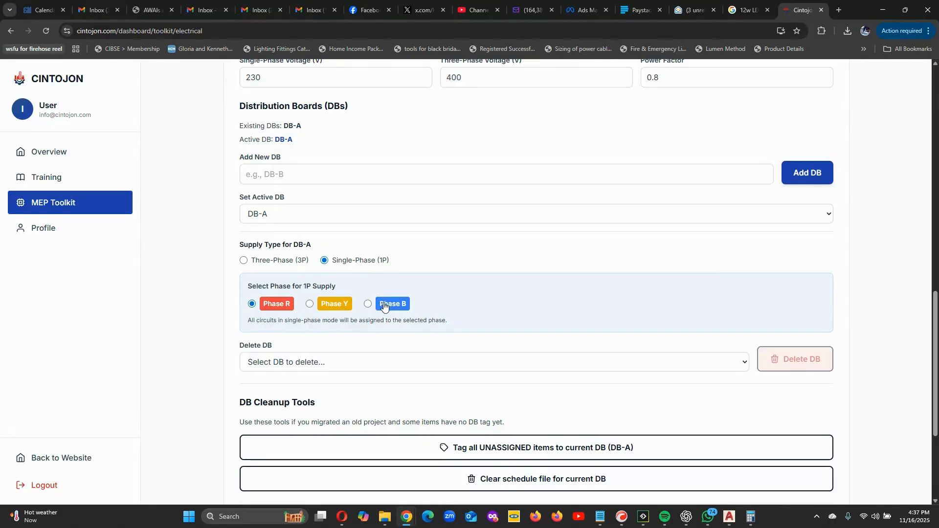
- Review the DB cleanup and data management tools, and recheck the labeling, lighting, sockets, dedicated load and voltage settings
scroll(374, 325, down, 2)
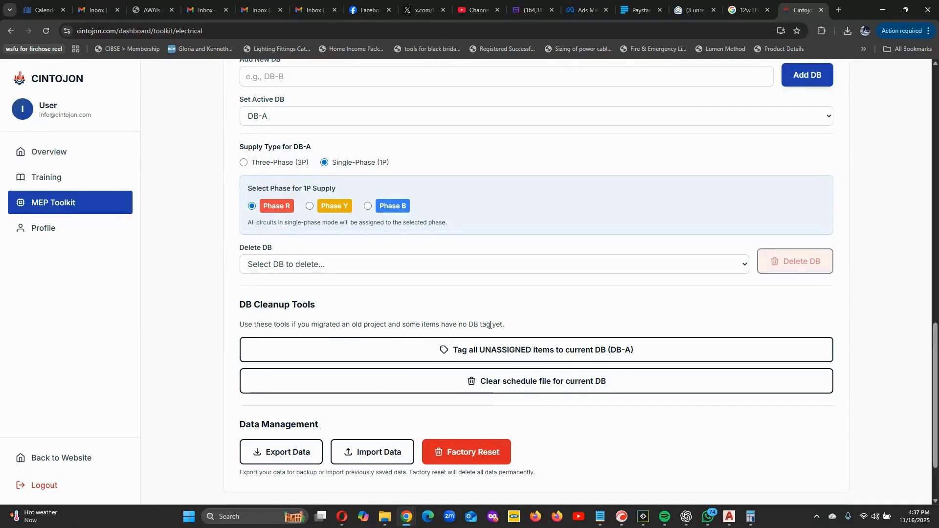
click(283, 350)
scroll(298, 300, up, 2)
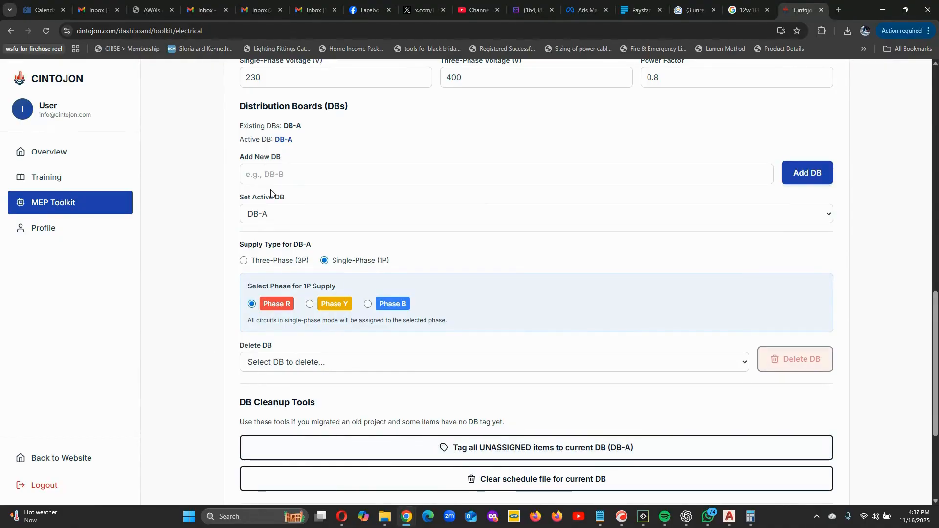
scroll(360, 247, down, 1)
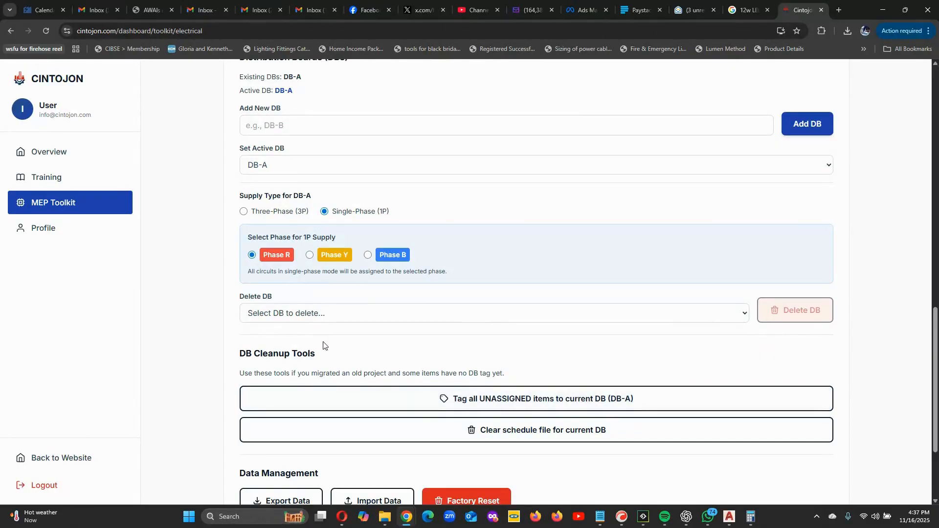
scroll(350, 355, up, 10)
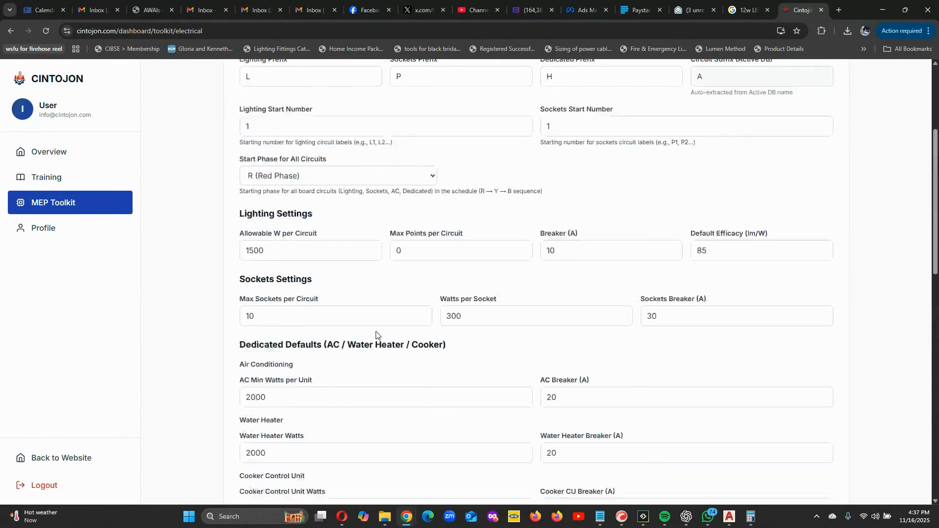
scroll(375, 338, up, 4)
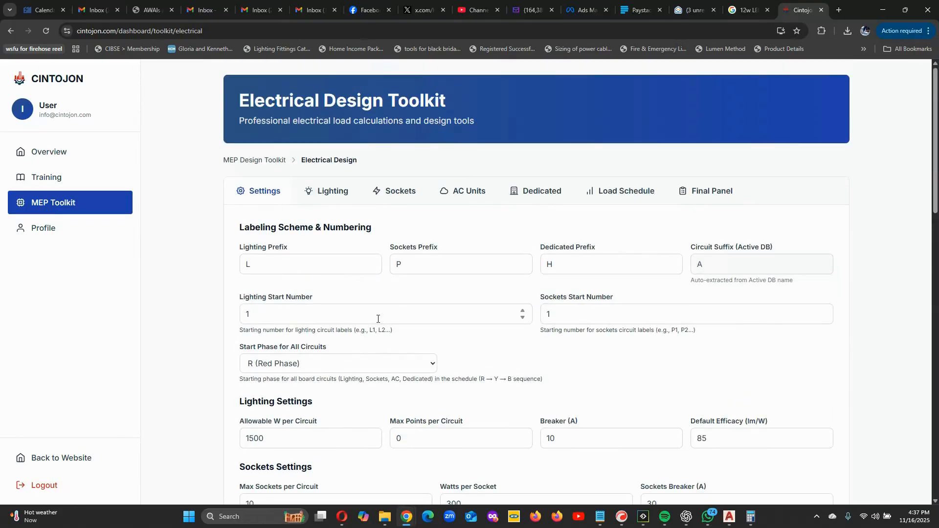
scroll(352, 244, down, 2)
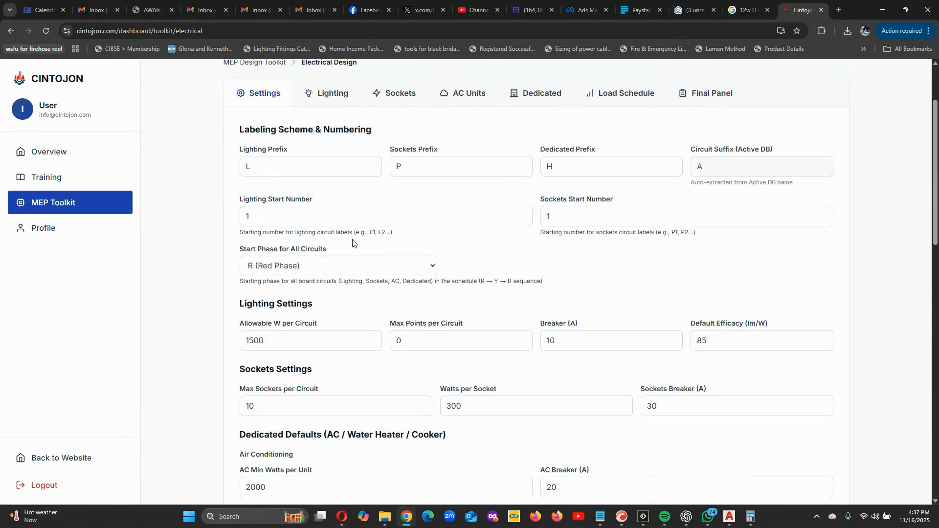
scroll(352, 243, down, 4)
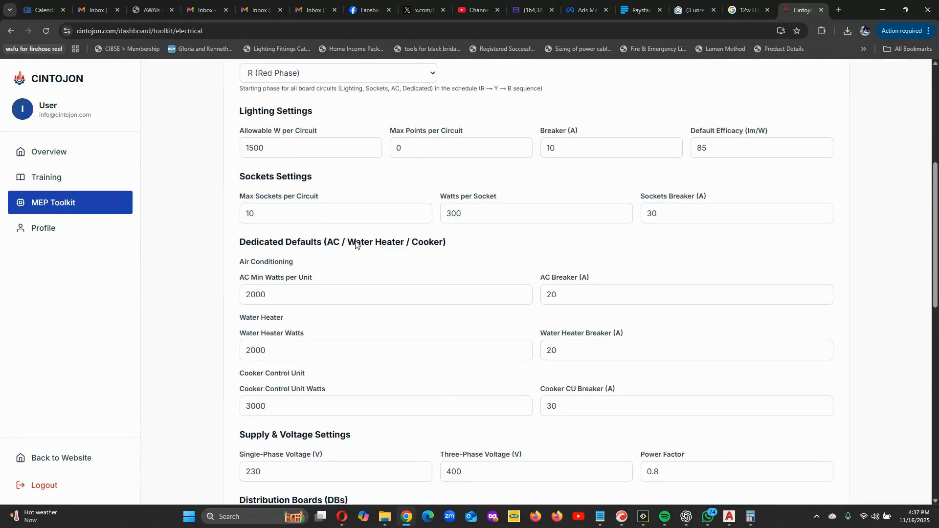
scroll(356, 248, up, 1)
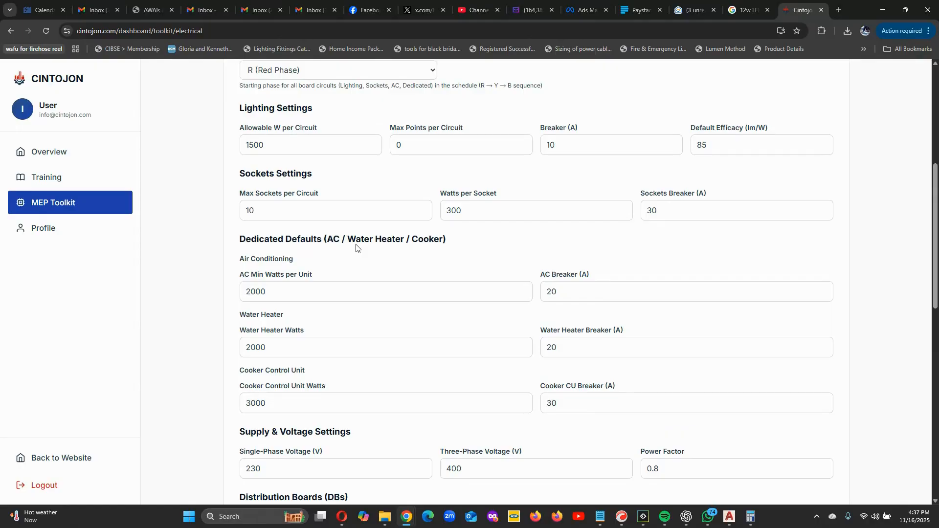
scroll(356, 248, down, 6)
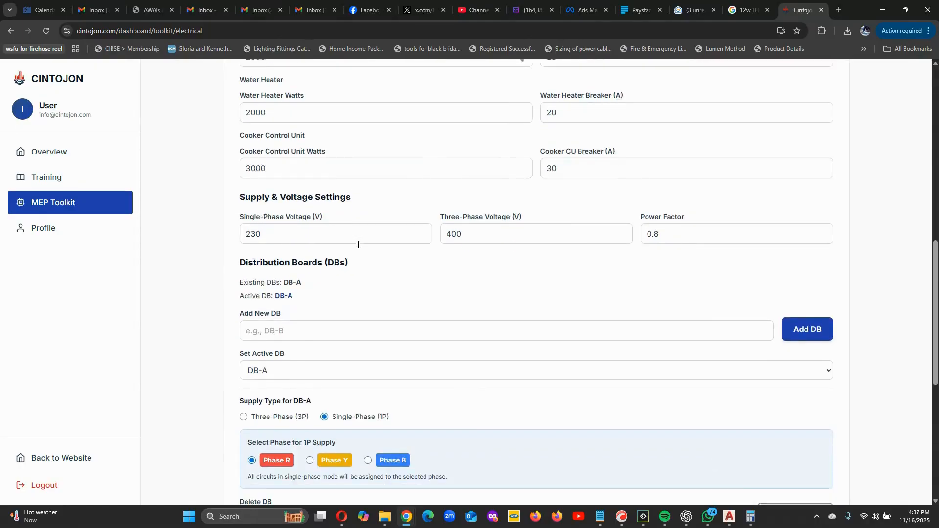
scroll(362, 250, down, 2)
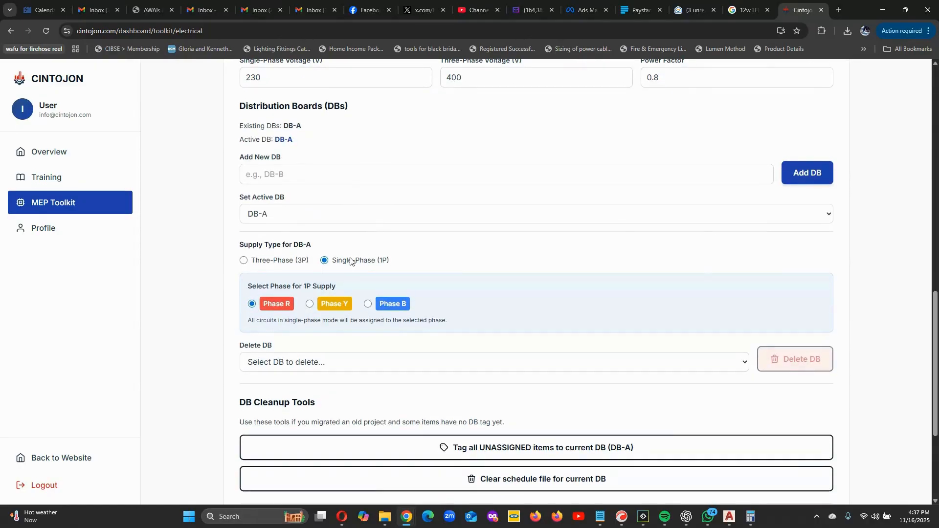
- Set the supply type for DB-A to Three-Phase (3P) and return to the labeling and lighting settings
click(244, 260)
scroll(433, 303, down, 2)
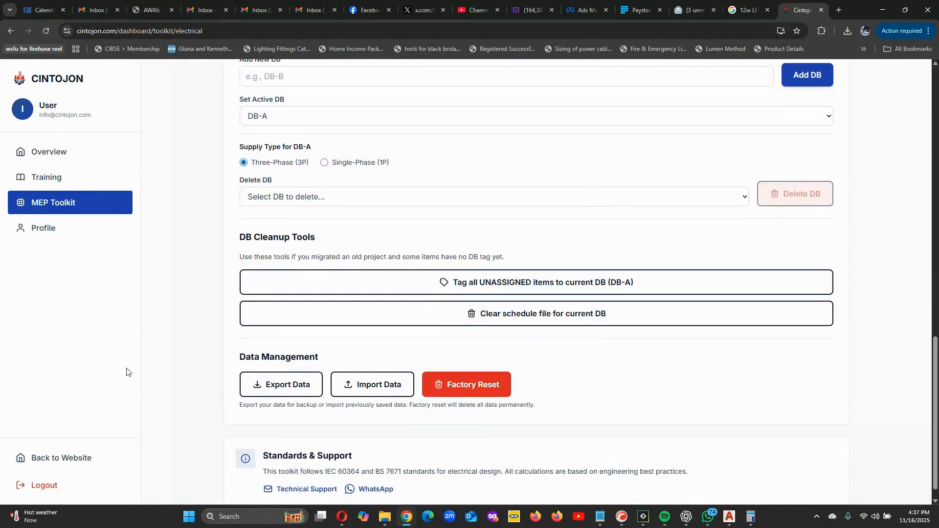
scroll(641, 361, up, 15)
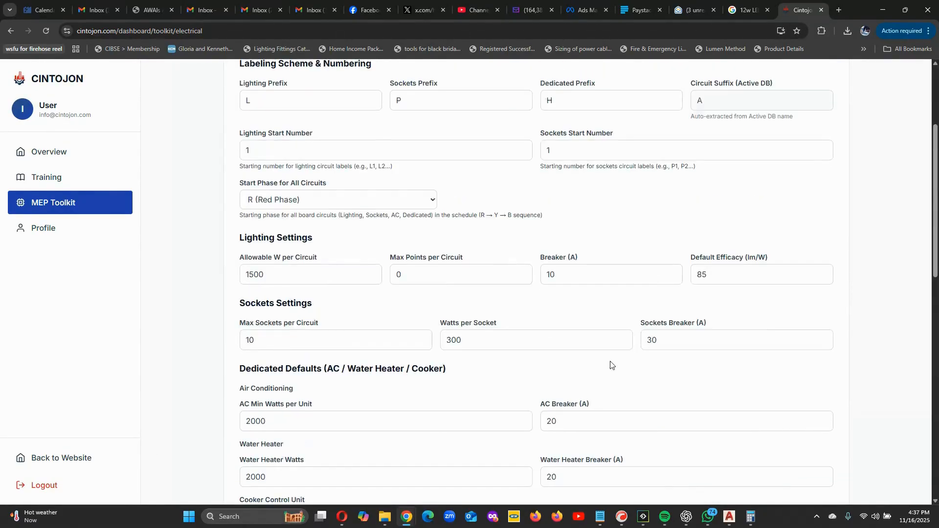